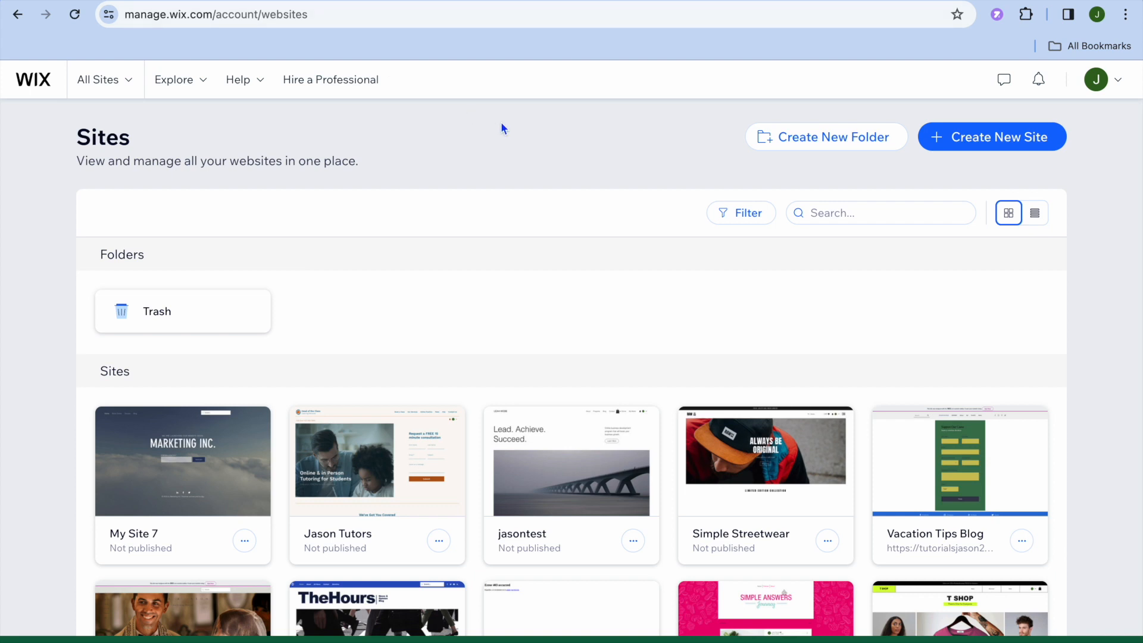
Step: Start a new site on the Wix Editor and choose to set it up without AI
{"action": "left_click", "coordinate": [984, 141]}
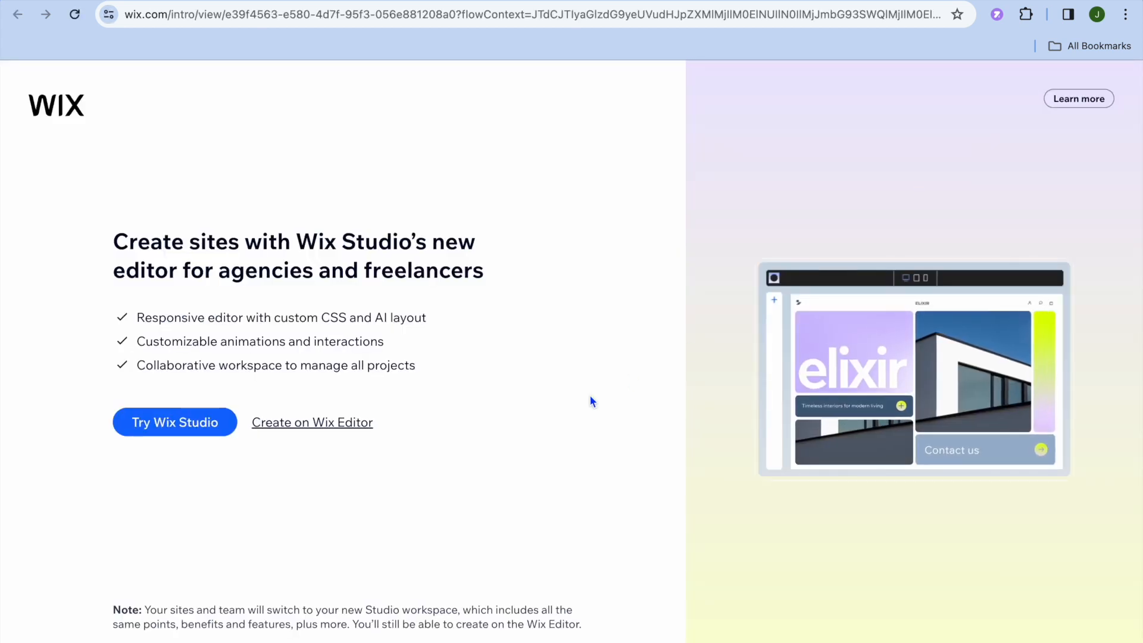
{"action": "left_click", "coordinate": [322, 424]}
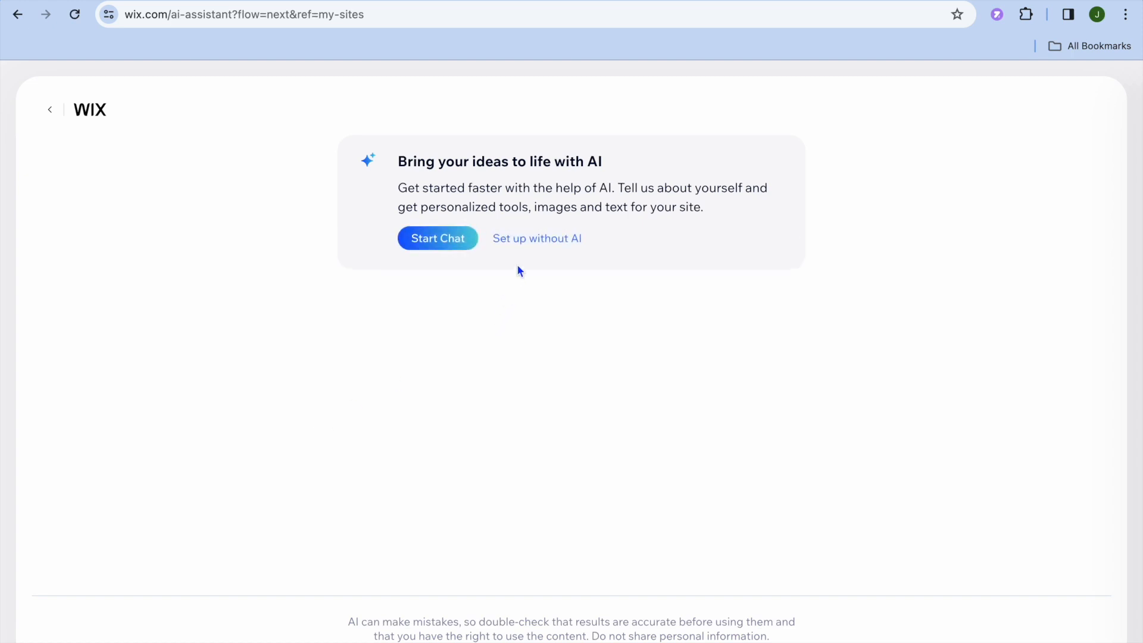
{"action": "left_click", "coordinate": [529, 247]}
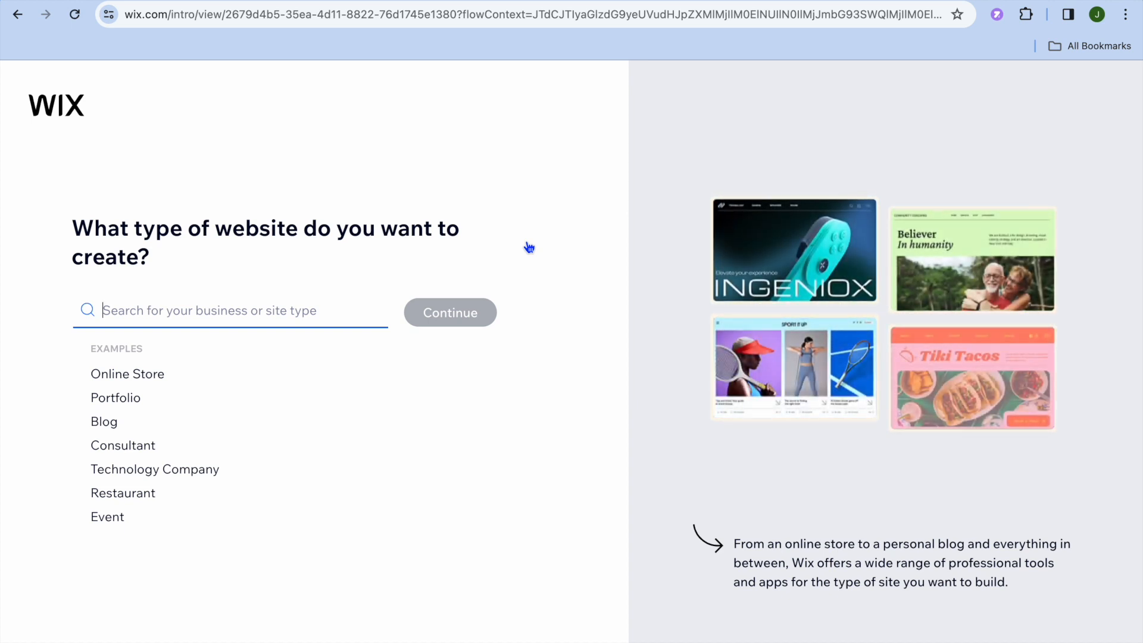
Step: Choose Portfolio as the type of website and continue to the site setup
{"action": "left_click", "coordinate": [131, 402]}
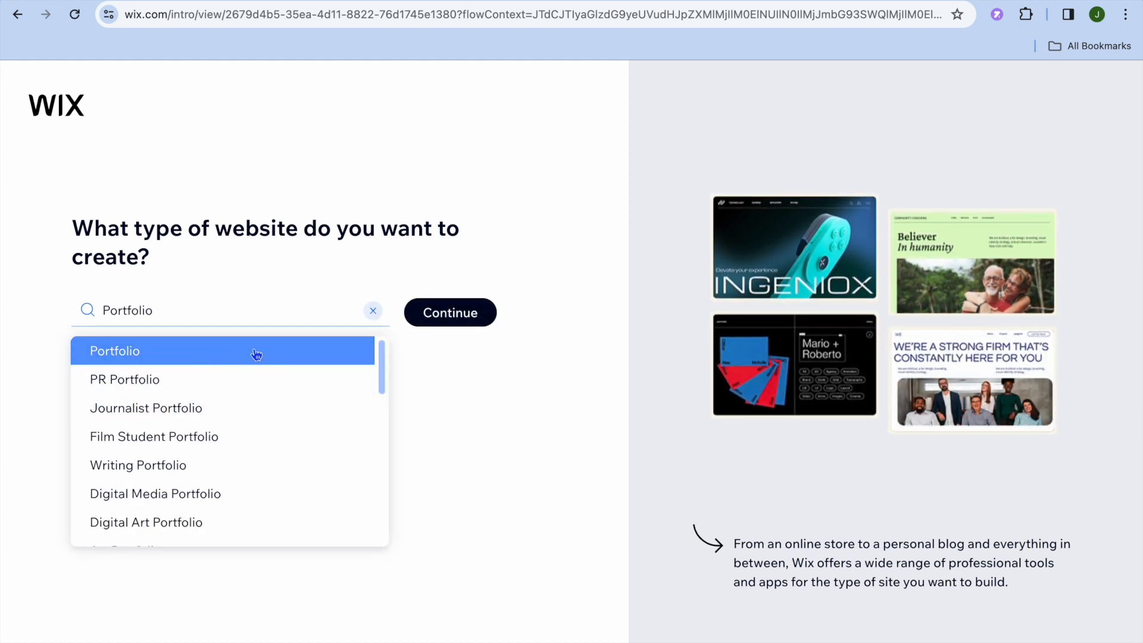
{"action": "left_click_drag", "start_coordinate": [381, 366], "coordinate": [382, 377]}
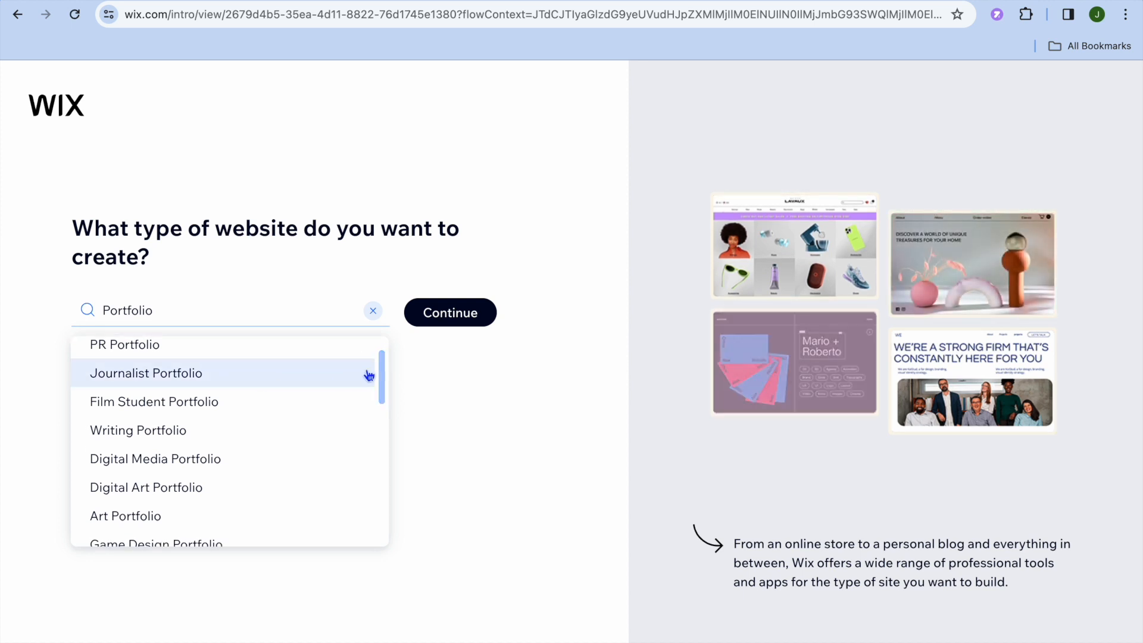
{"action": "left_click_drag", "start_coordinate": [384, 374], "coordinate": [384, 390]}
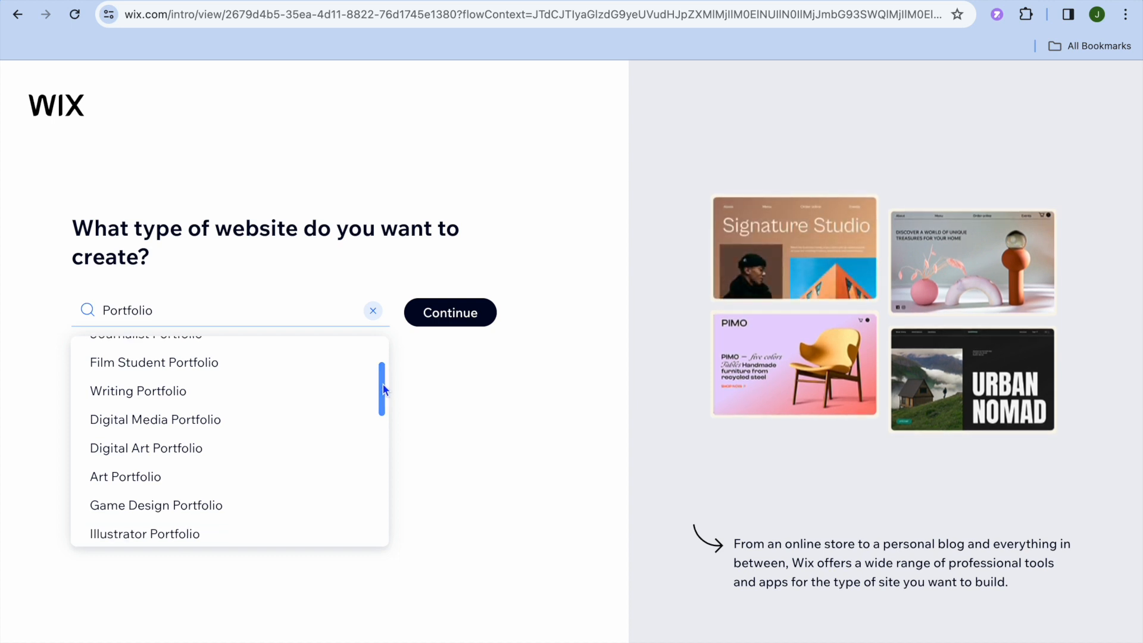
{"action": "left_click_drag", "start_coordinate": [384, 390], "coordinate": [395, 358]}
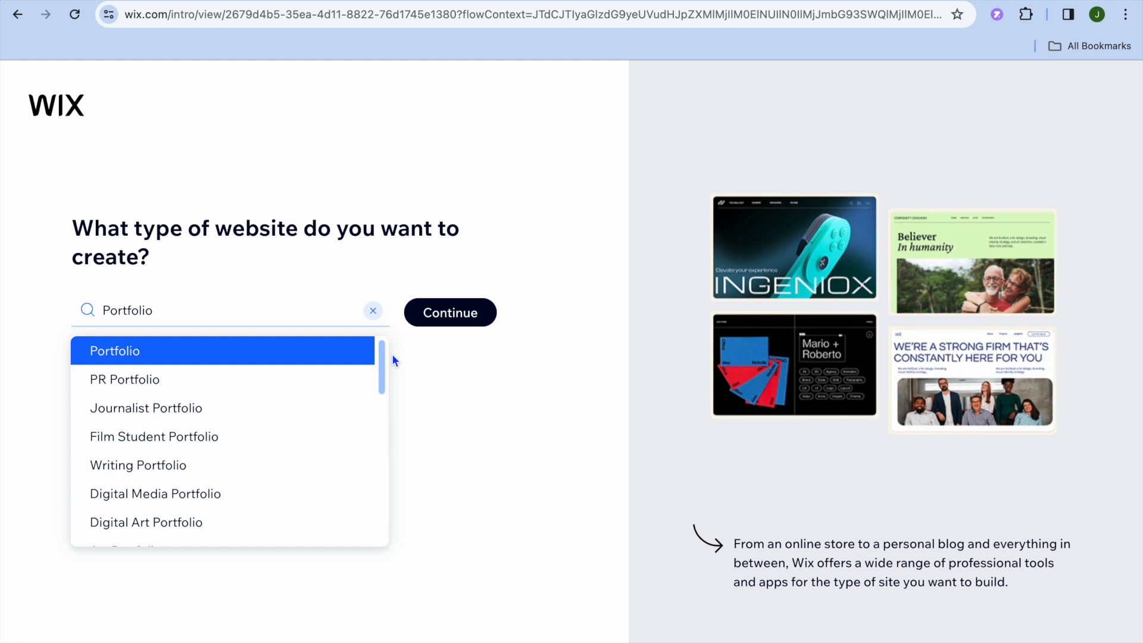
{"action": "left_click", "coordinate": [442, 318]}
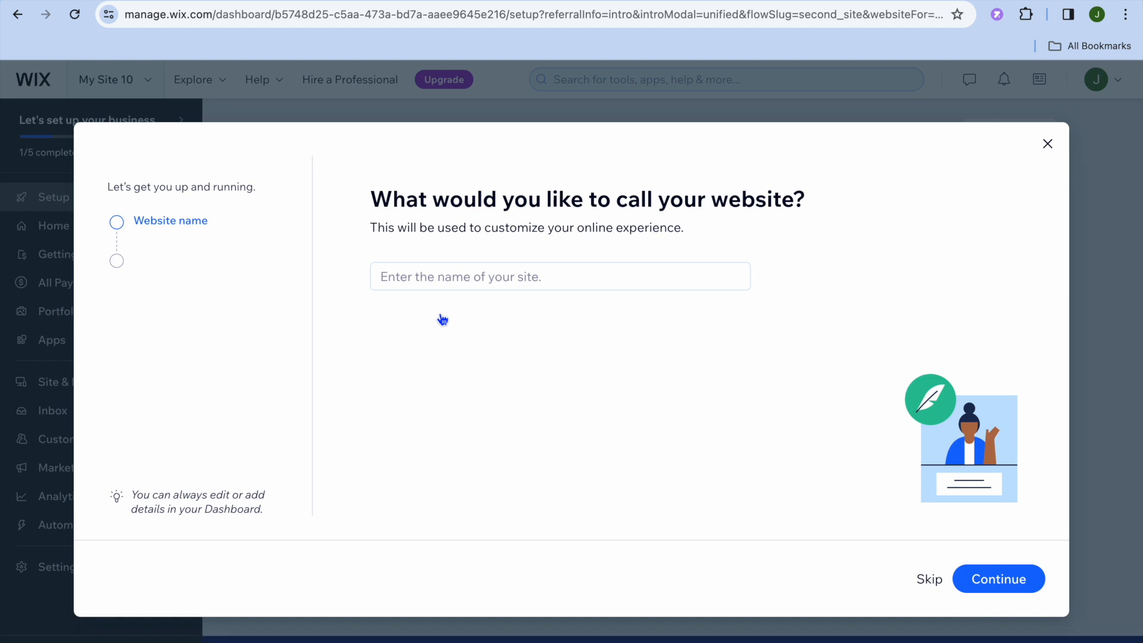
Step: Name the website with the owner's first name in possessive form followed by "PORTOFILO" and continue
{"action": "left_click", "coordinate": [443, 278]}
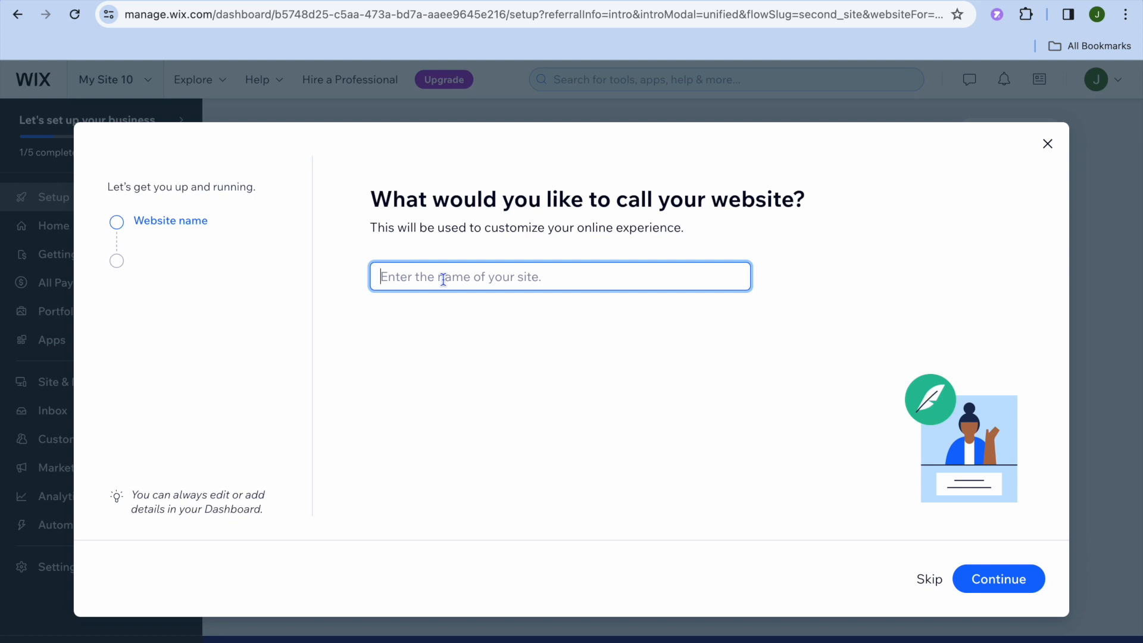
{"action": "type", "text": "JASON"}
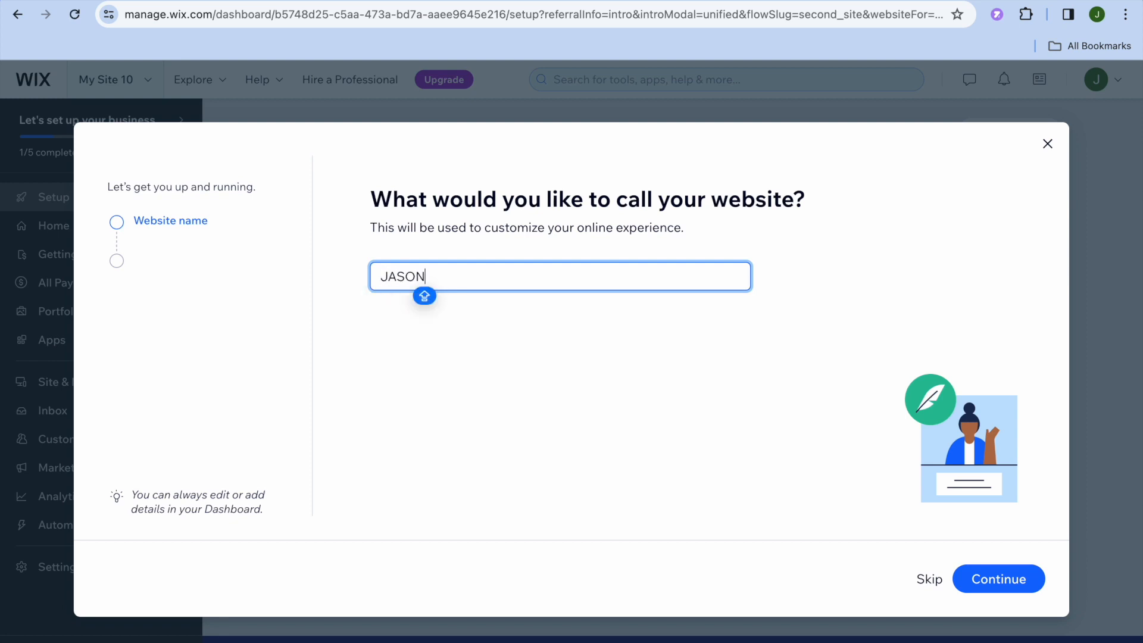
{"action": "type", "text": "'S "}
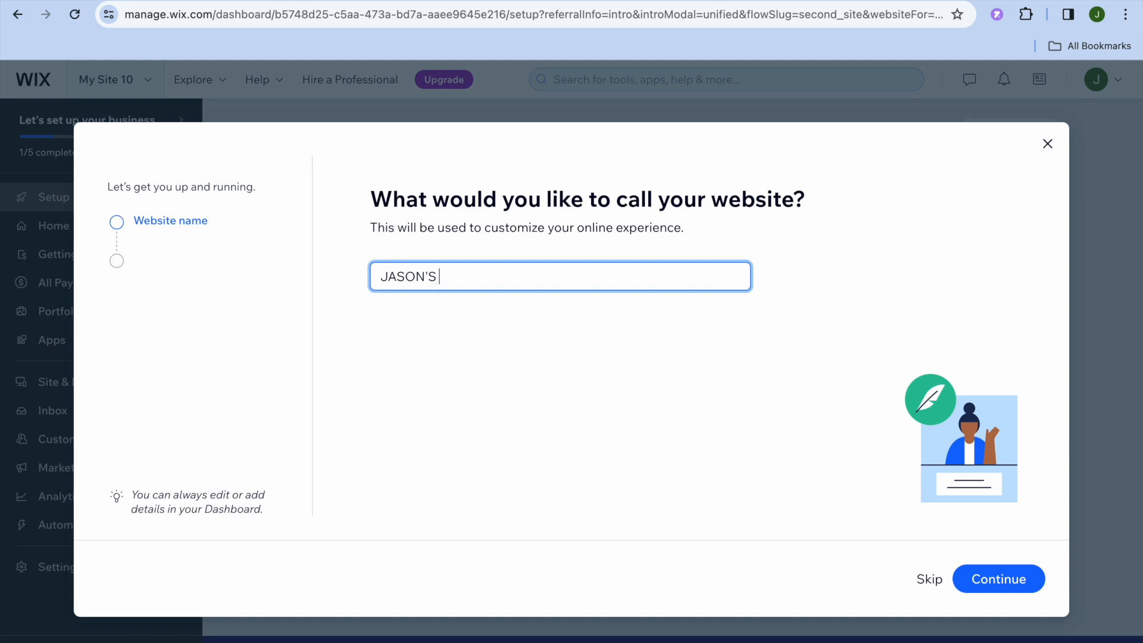
{"action": "type", "text": "PORTOFILO"}
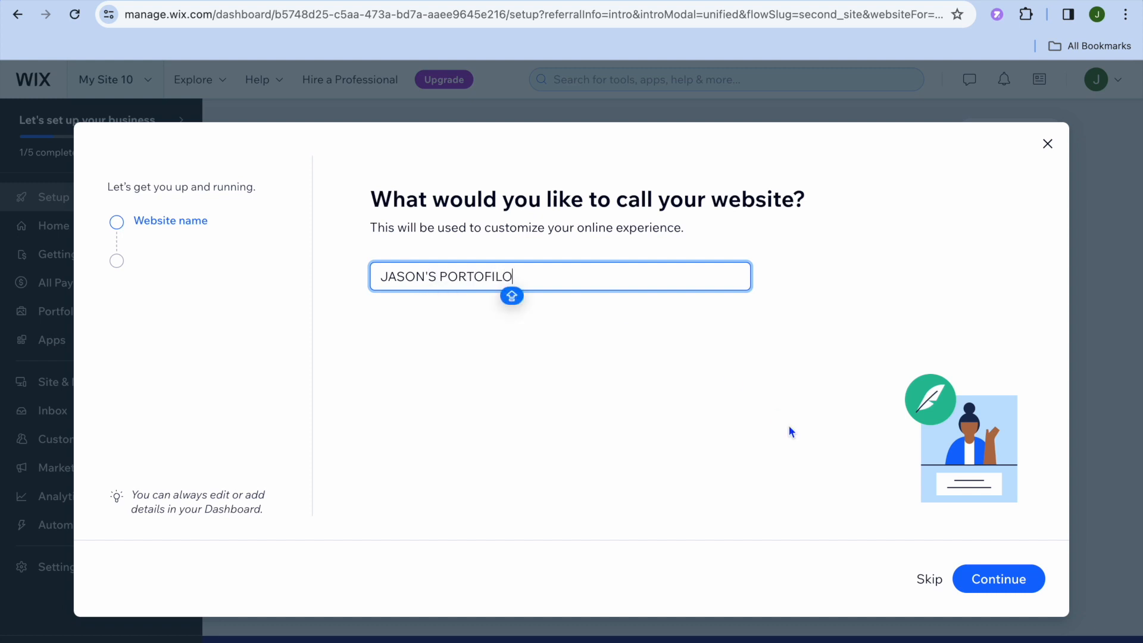
{"action": "left_click", "coordinate": [1005, 593]}
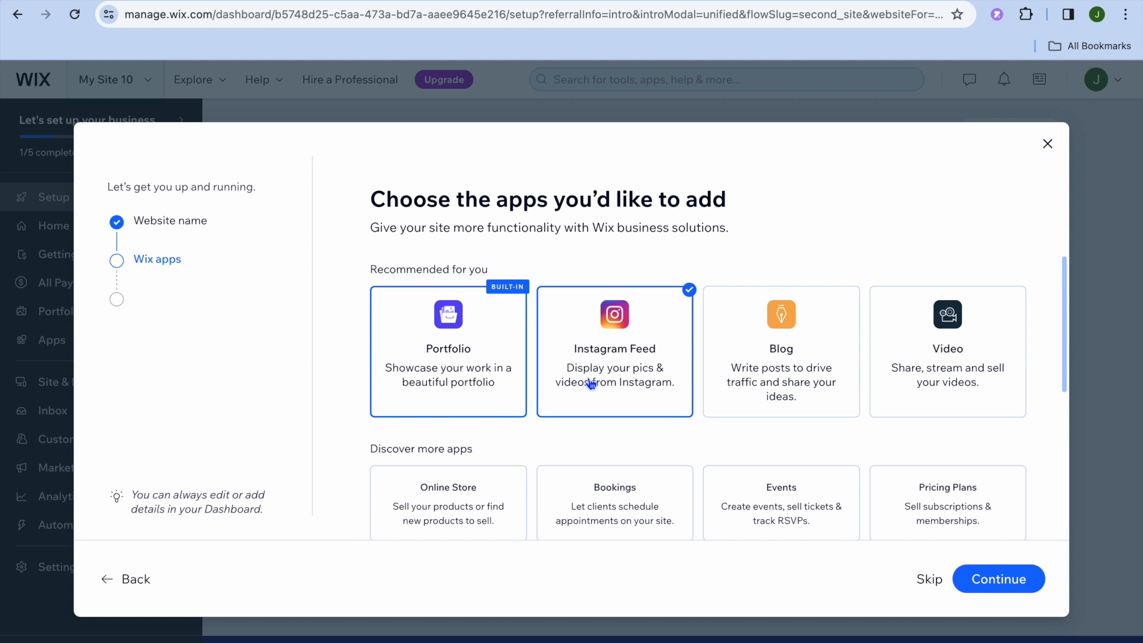
Step: Add the Blog app to the site's selected apps, look through the additional apps and continue
{"action": "left_click", "coordinate": [798, 390]}
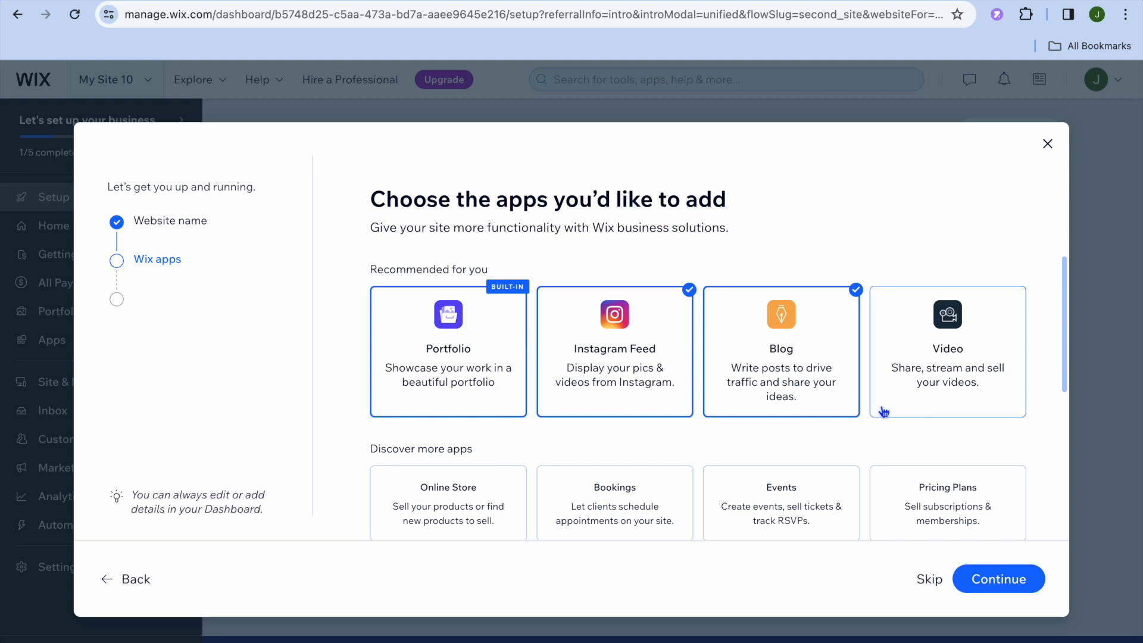
{"action": "scroll", "coordinate": [886, 410], "scroll_direction": "down", "scroll_amount": 5}
{"action": "scroll", "coordinate": [886, 413], "scroll_direction": "up", "scroll_amount": 2}
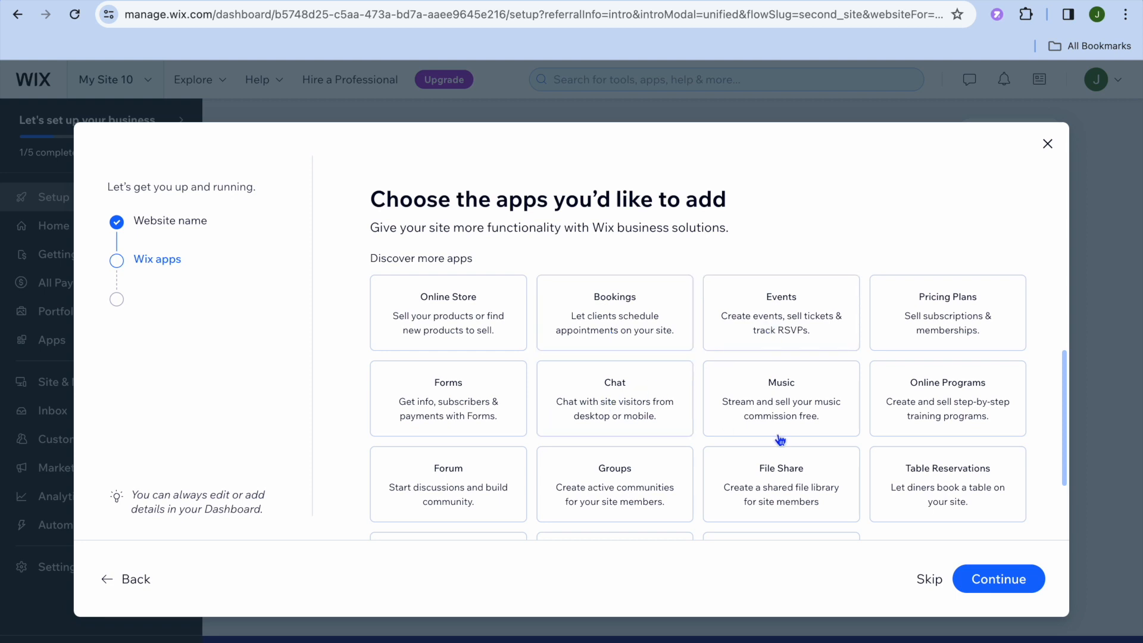
{"action": "scroll", "coordinate": [598, 450], "scroll_direction": "down", "scroll_amount": 2}
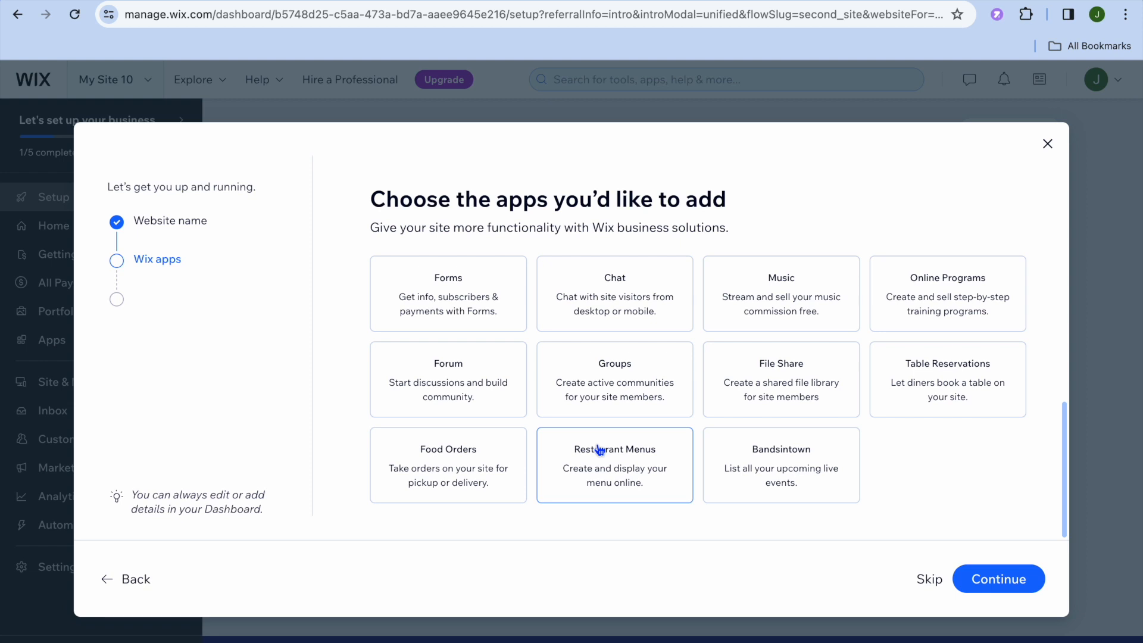
{"action": "left_click", "coordinate": [1000, 579]}
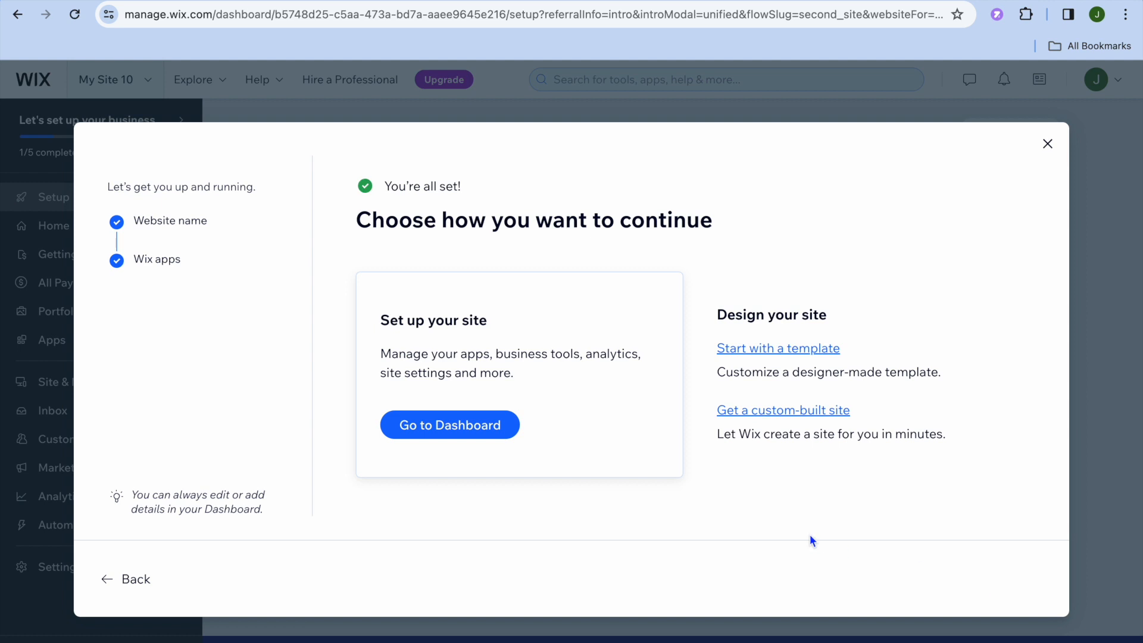
Step: Start with a template, browse the Portfolios designs and open the Photographer template showing the orange-shirt portrait and retro television for editing
{"action": "left_click", "coordinate": [793, 355]}
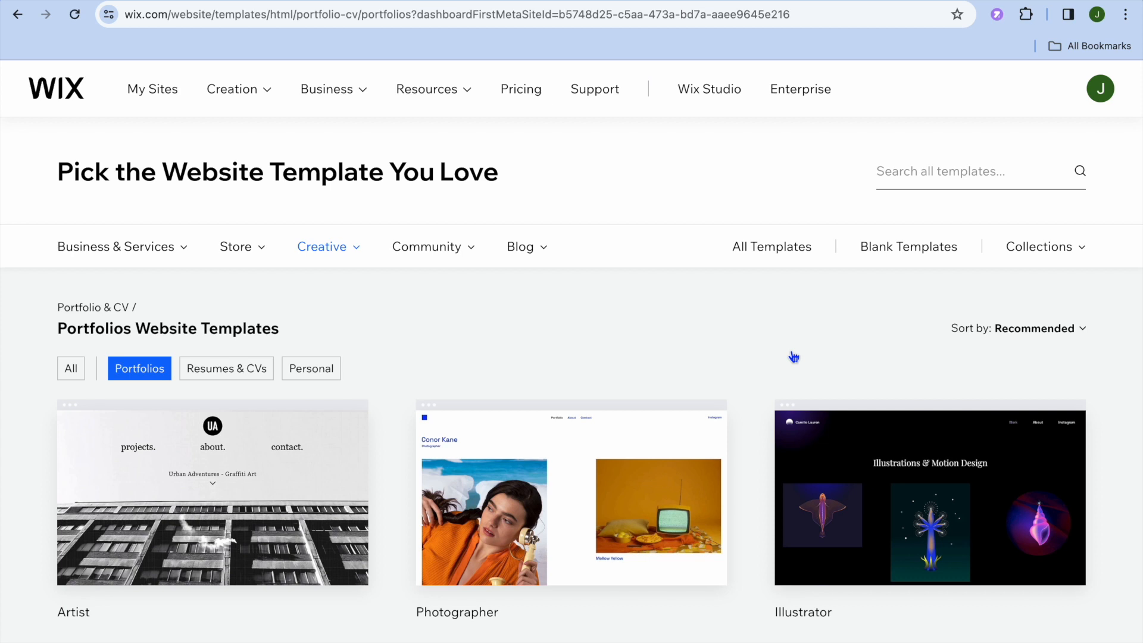
{"action": "scroll", "coordinate": [673, 319], "scroll_direction": "down", "scroll_amount": 8}
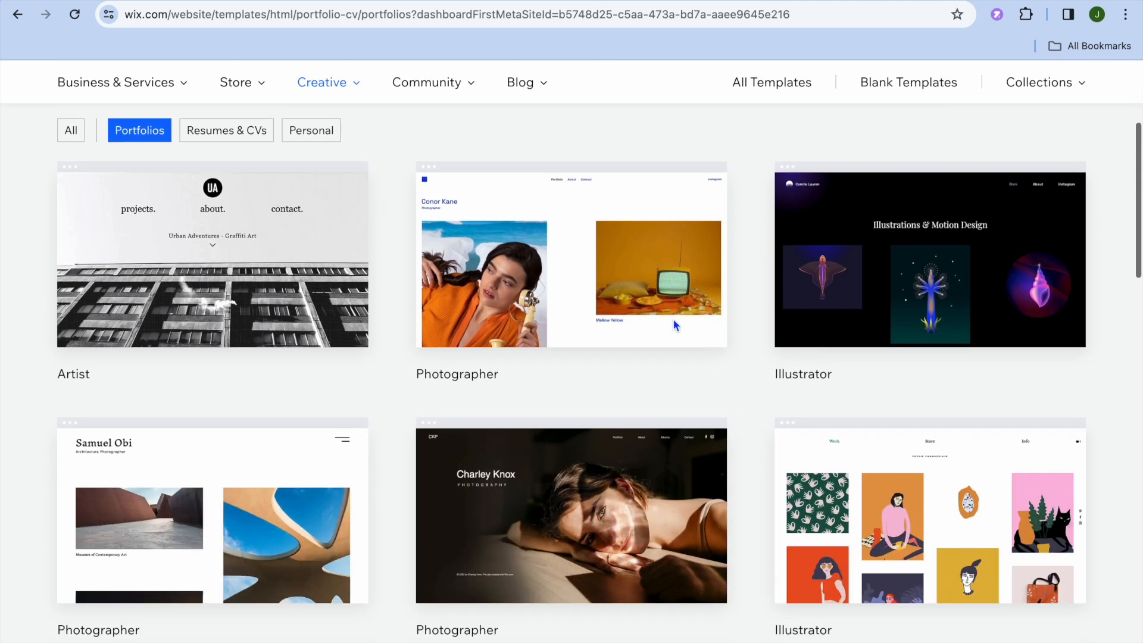
{"action": "scroll", "coordinate": [673, 319], "scroll_direction": "down", "scroll_amount": 5}
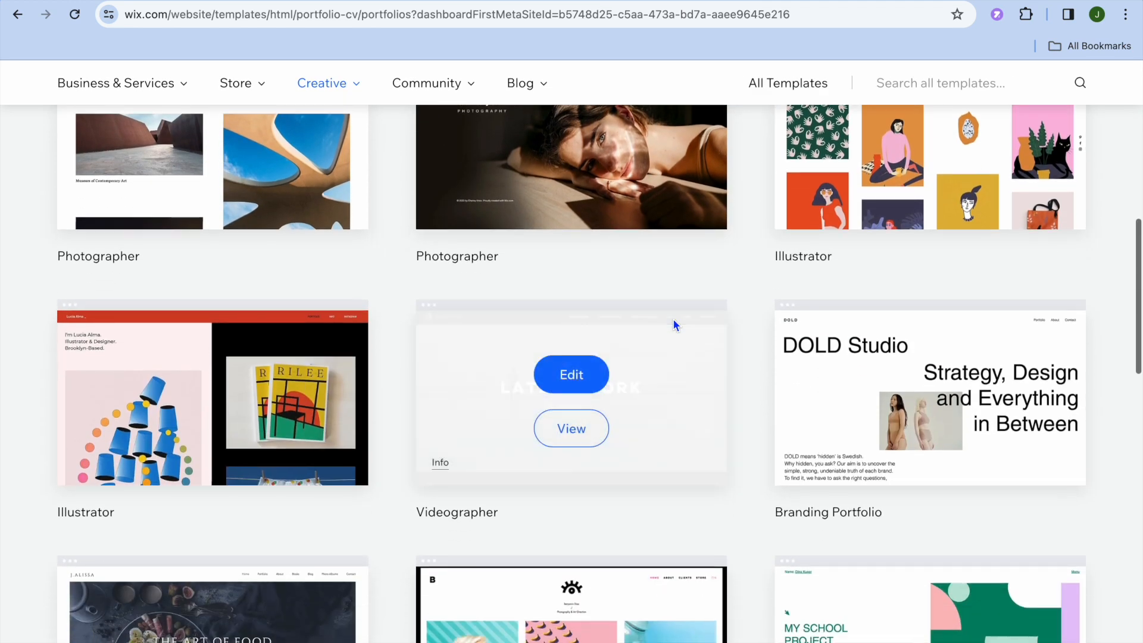
{"action": "scroll", "coordinate": [674, 319], "scroll_direction": "down", "scroll_amount": 6}
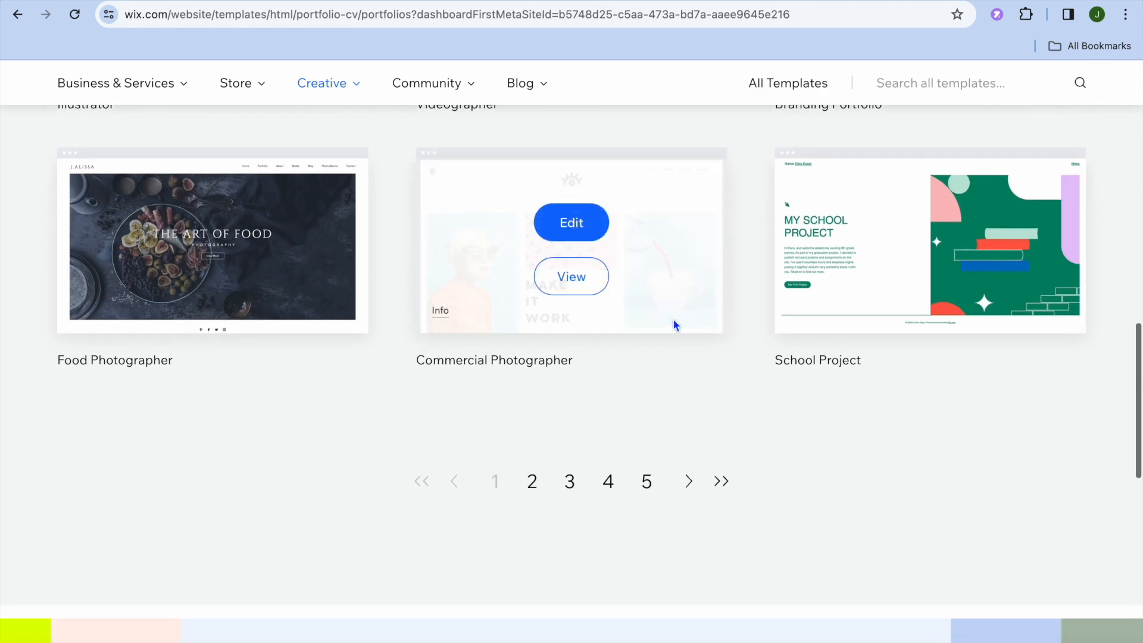
{"action": "scroll", "coordinate": [674, 320], "scroll_direction": "up", "scroll_amount": 7}
{"action": "scroll", "coordinate": [673, 320], "scroll_direction": "up", "scroll_amount": 8}
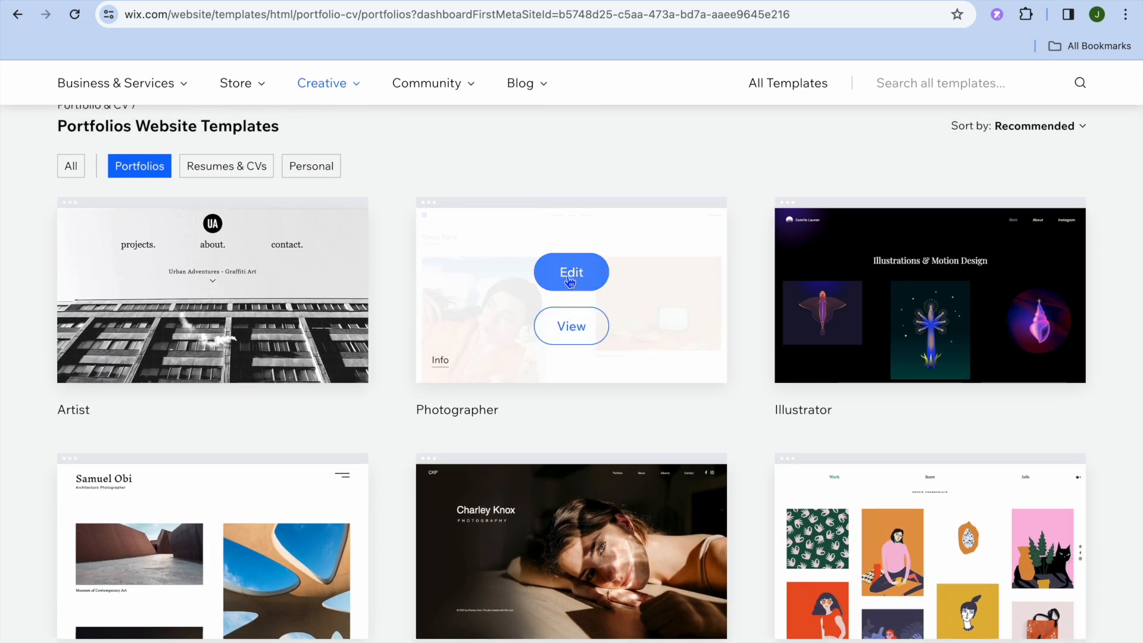
{"action": "left_click", "coordinate": [567, 278]}
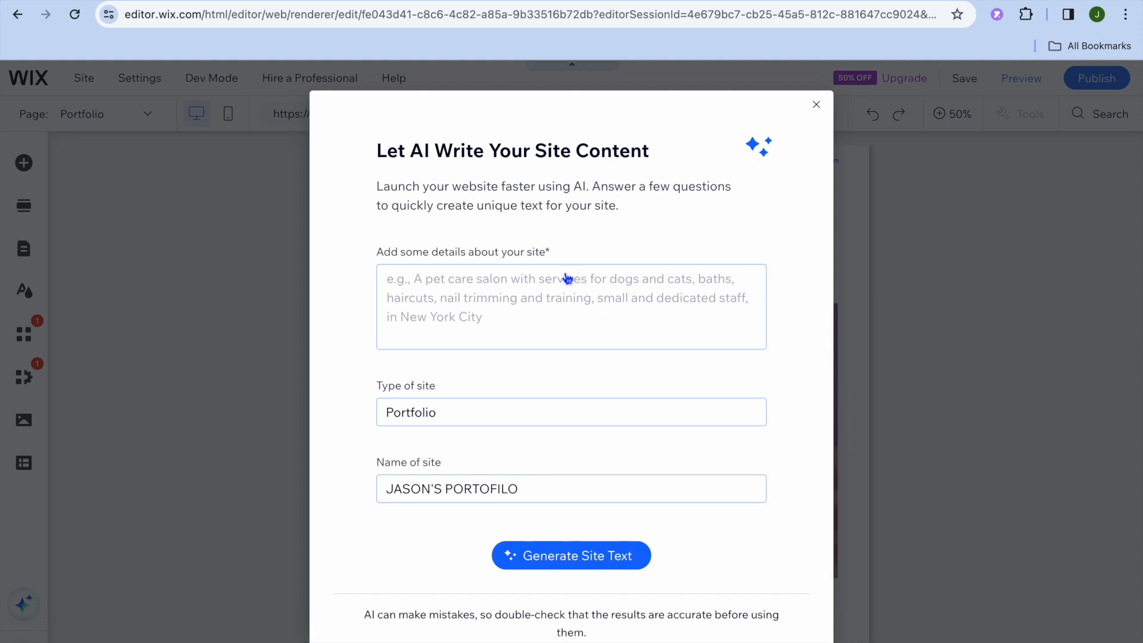
Step: Dismiss the AI site content form without generating text and show the page at 100% zoom
{"action": "left_click", "coordinate": [559, 279]}
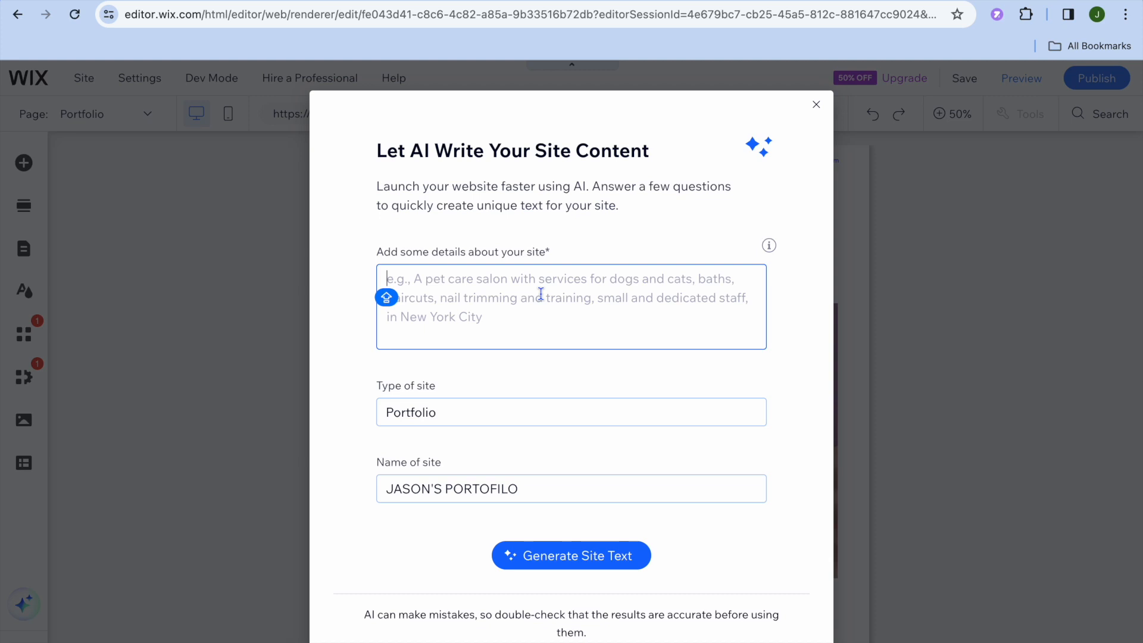
{"action": "left_click", "coordinate": [816, 105]}
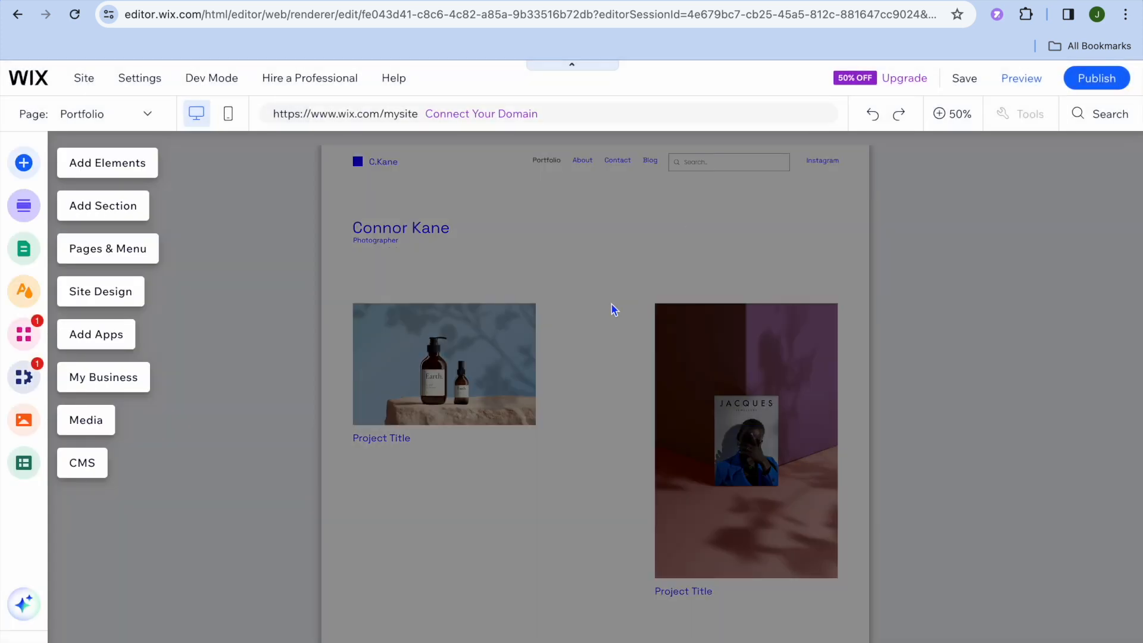
{"action": "left_click", "coordinate": [941, 118]}
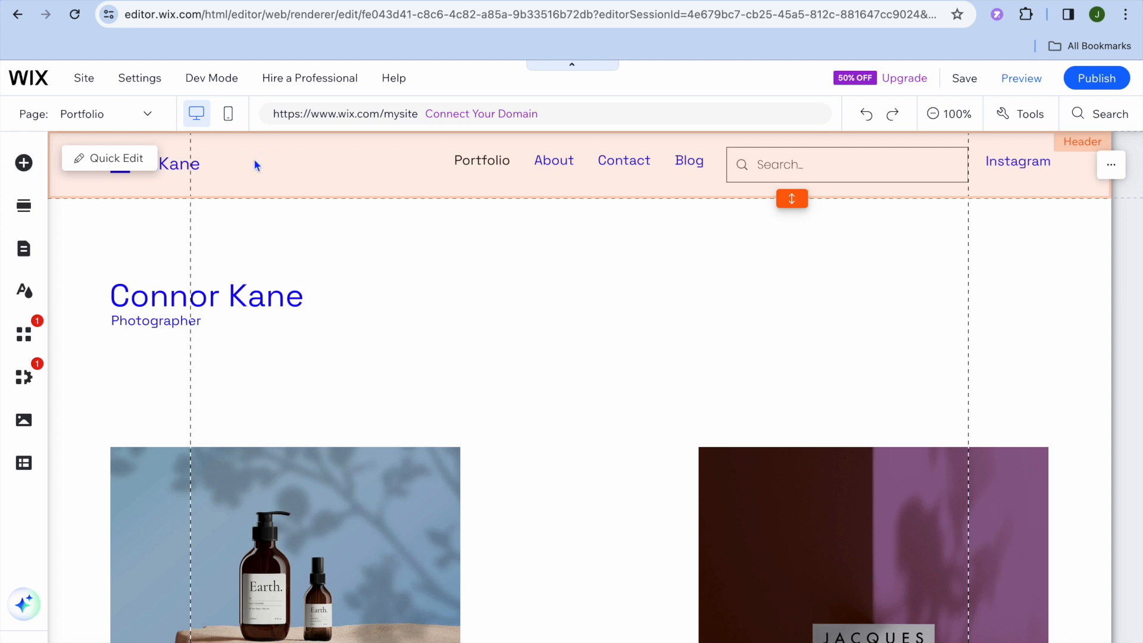
Step: Replace the header's logo text with the site owner's first name in capitals using Quick Edit
{"action": "left_click", "coordinate": [116, 163]}
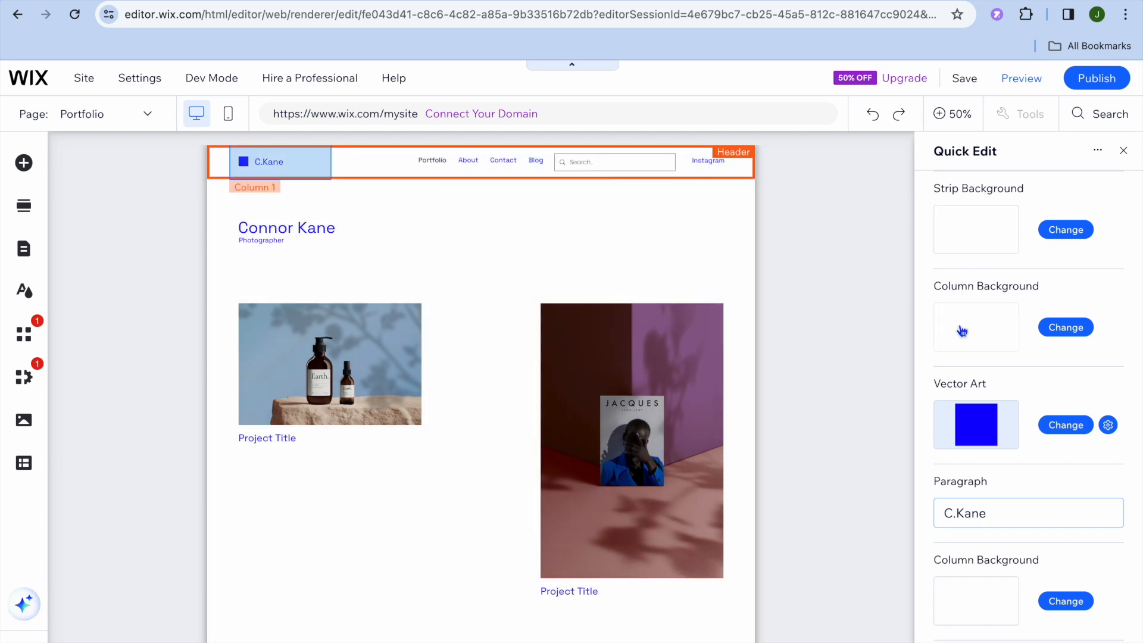
{"action": "left_click", "coordinate": [1001, 516]}
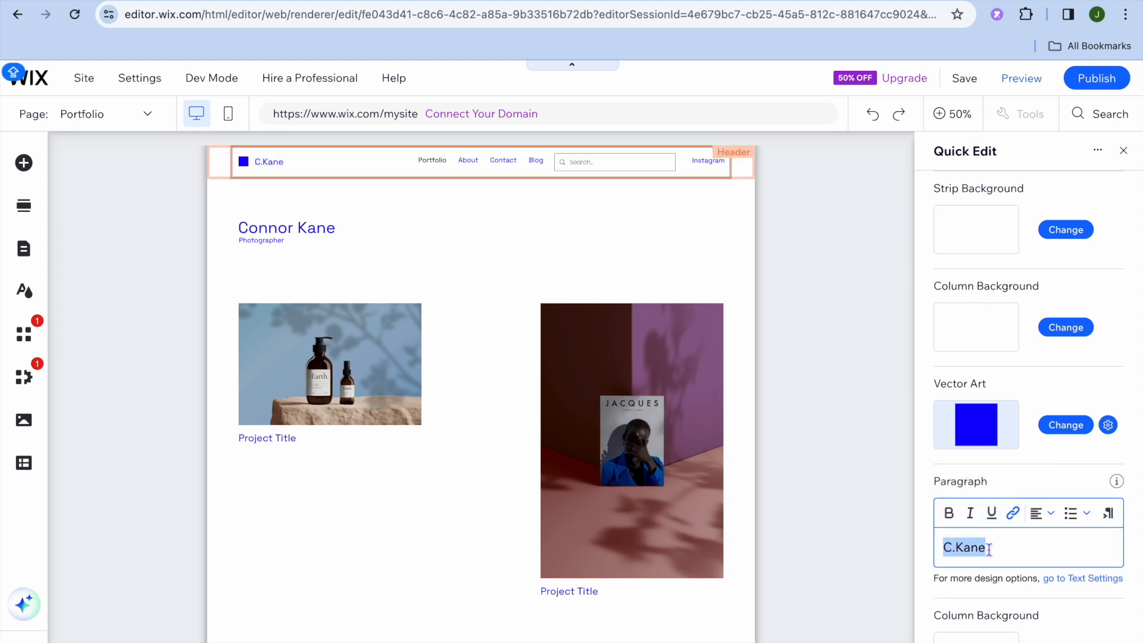
{"action": "type", "text": "JASON"}
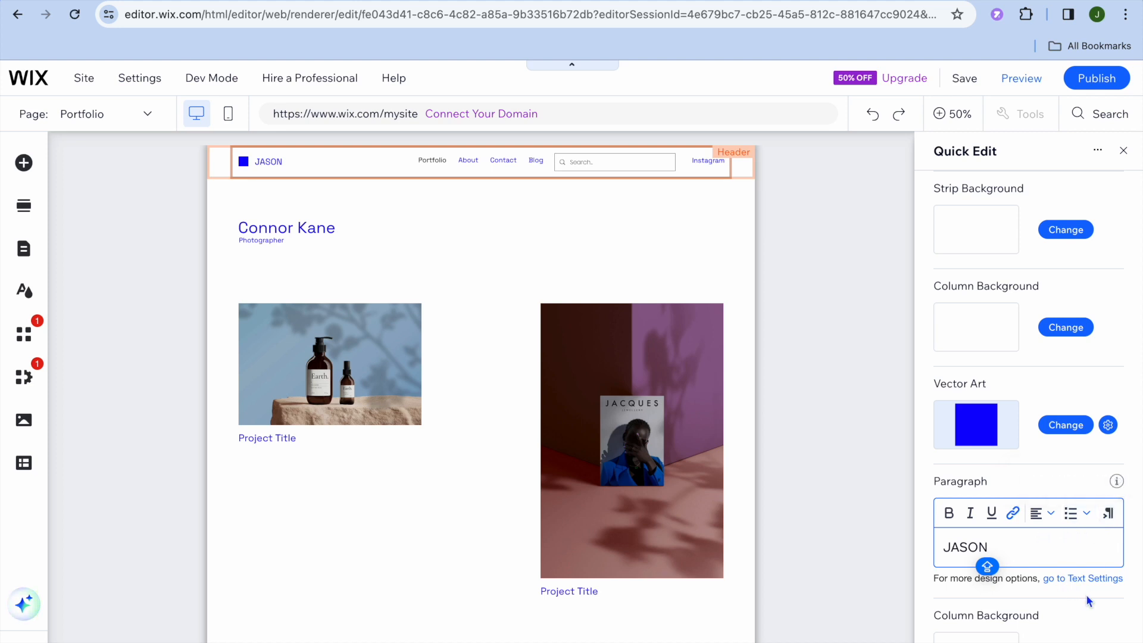
{"action": "mouse_move", "coordinate": [1117, 186]}
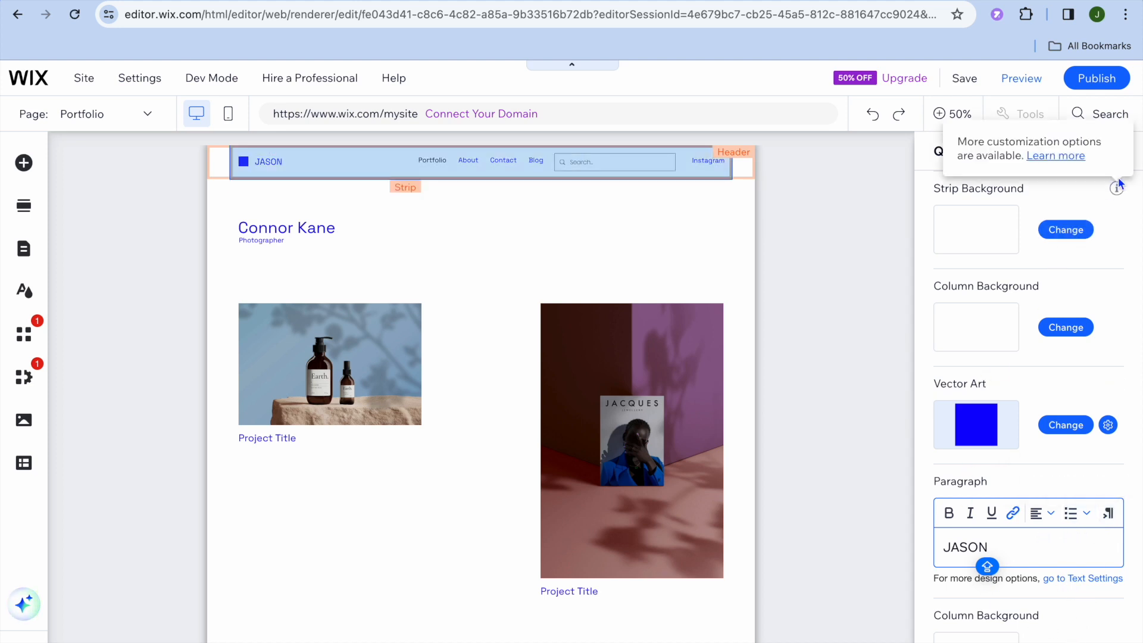
{"action": "left_click", "coordinate": [1129, 154]}
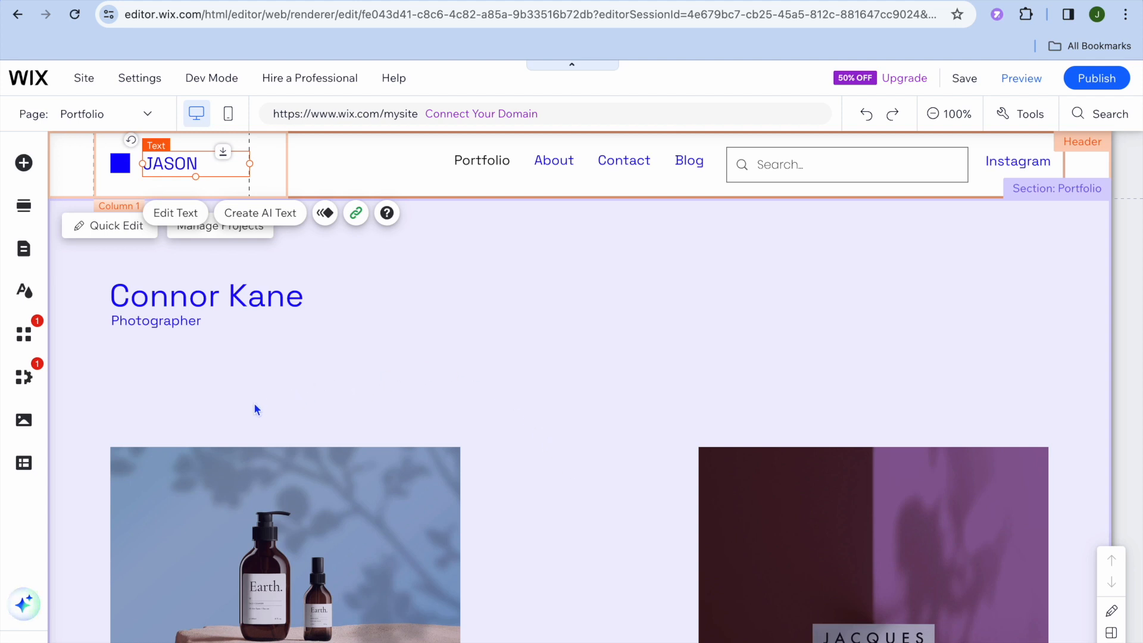
Step: Review the Portfolio section's Quick Edit content options, including its backgrounds, title and paragraph, and close them
{"action": "left_click", "coordinate": [117, 226]}
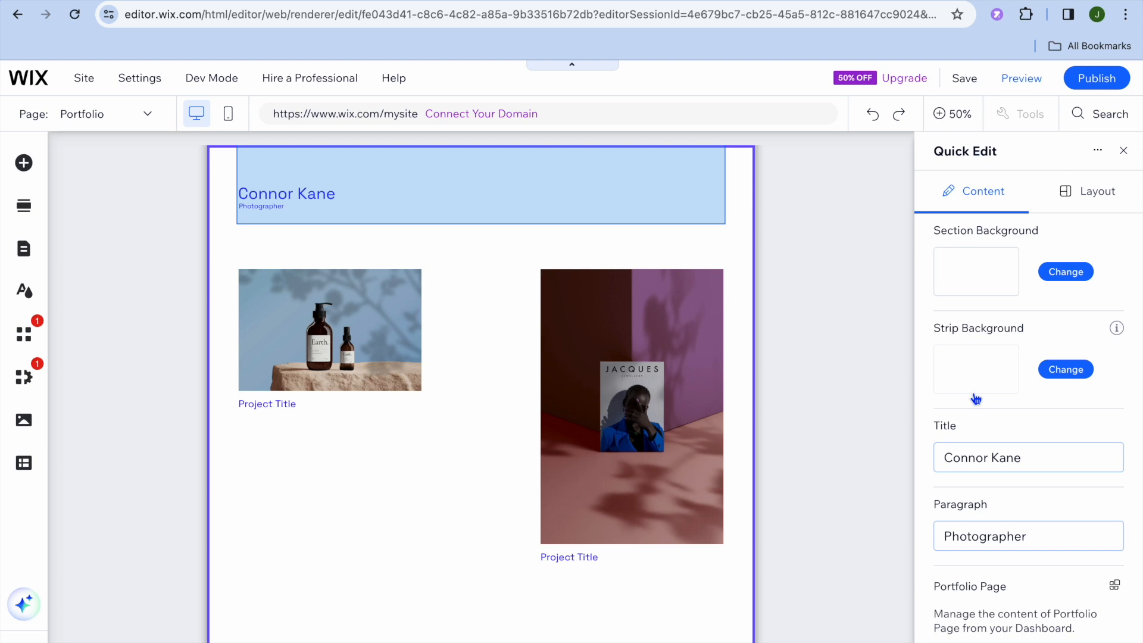
{"action": "scroll", "coordinate": [974, 395], "scroll_direction": "down", "scroll_amount": 1}
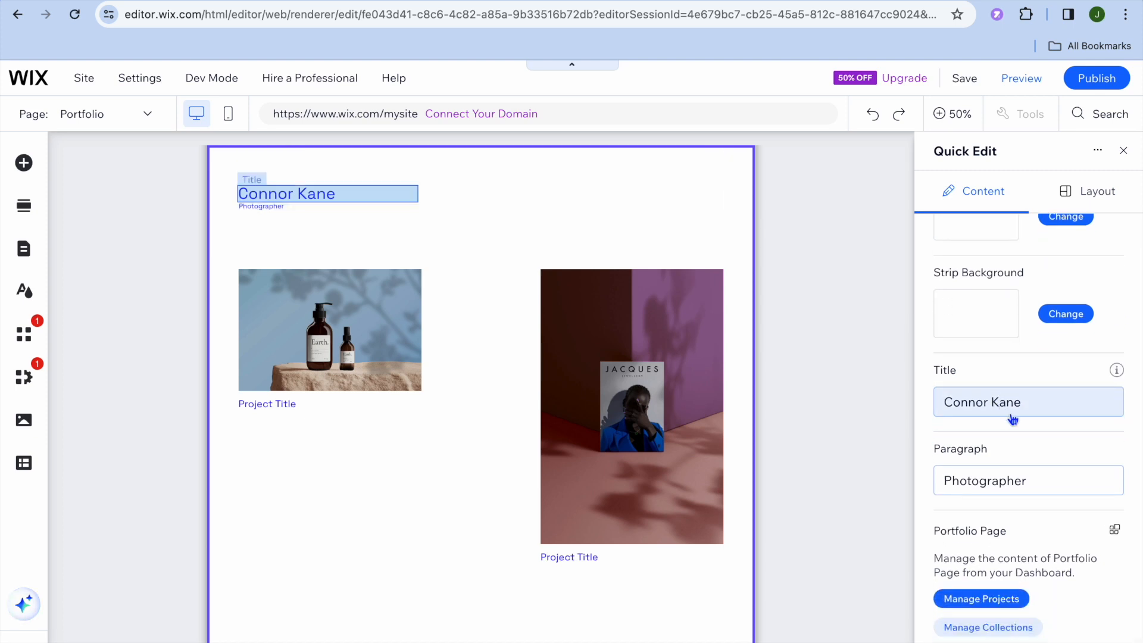
{"action": "scroll", "coordinate": [1010, 416], "scroll_direction": "up", "scroll_amount": 1}
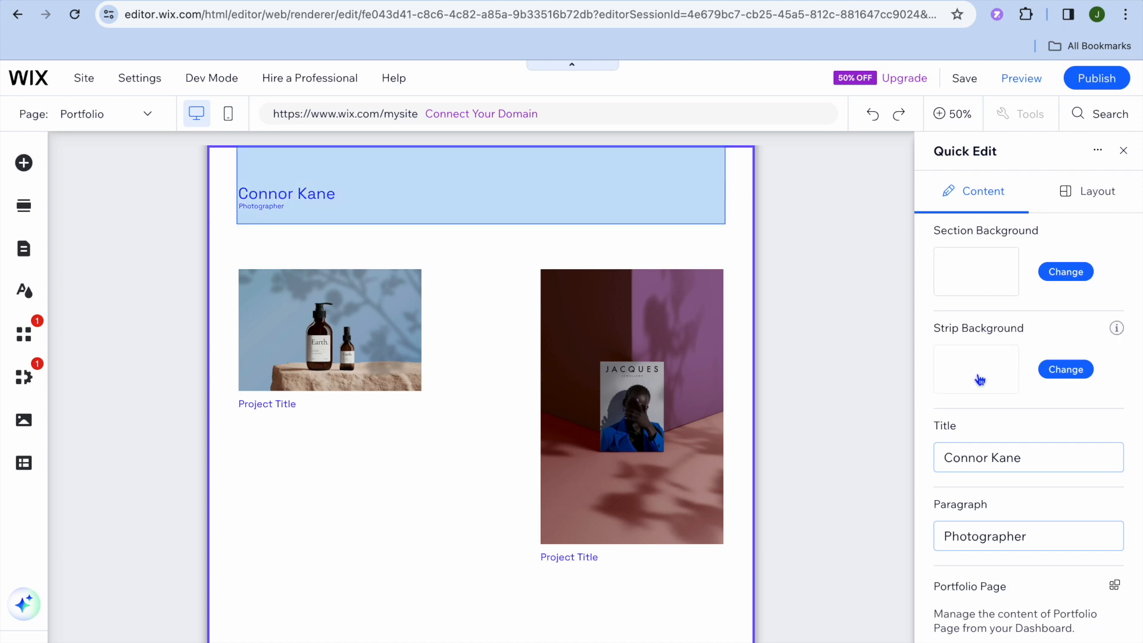
{"action": "left_click", "coordinate": [1125, 153]}
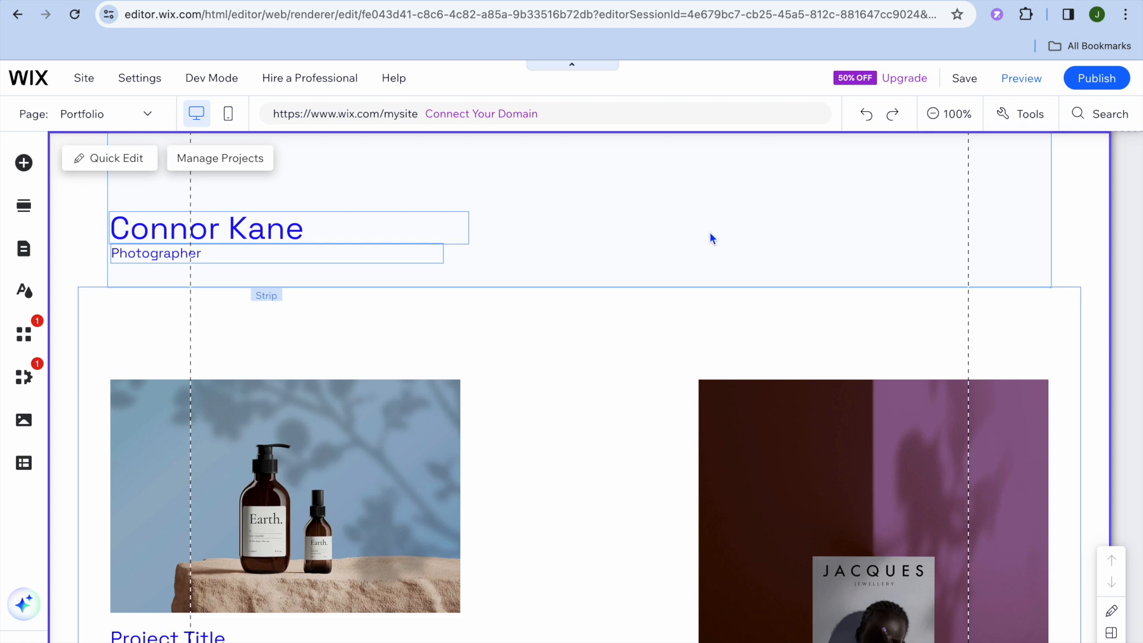
Step: Browse the catalogue of addable elements, including Box, Contact & Forms and Wix Chat, and close it without adding anything
{"action": "scroll", "coordinate": [572, 435], "scroll_direction": "down", "scroll_amount": 12}
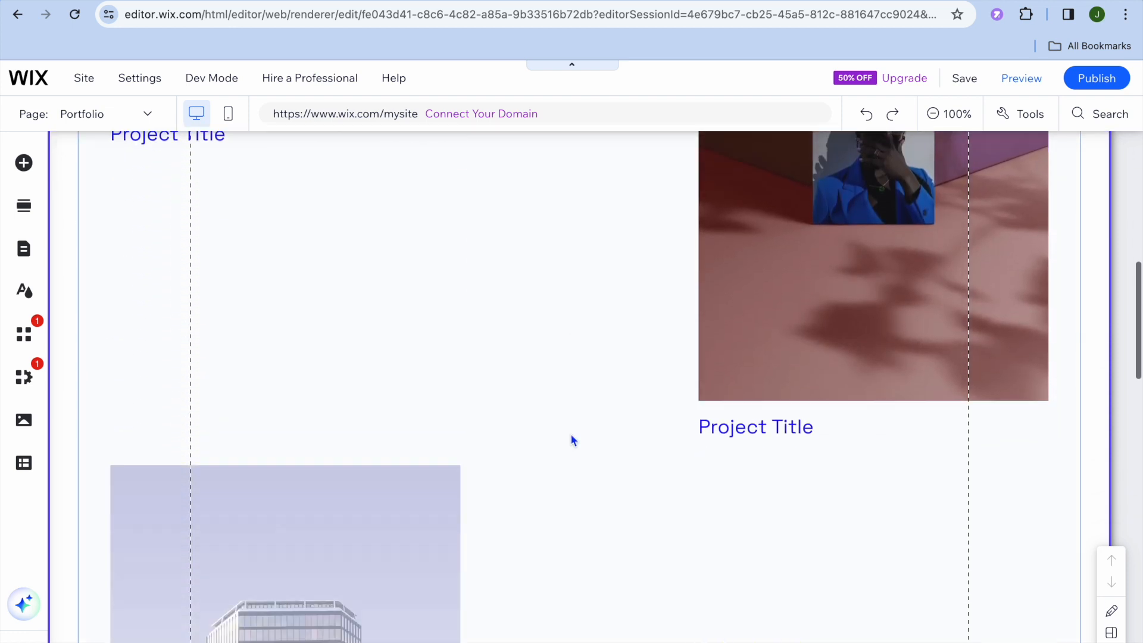
{"action": "scroll", "coordinate": [572, 439], "scroll_direction": "up", "scroll_amount": 6}
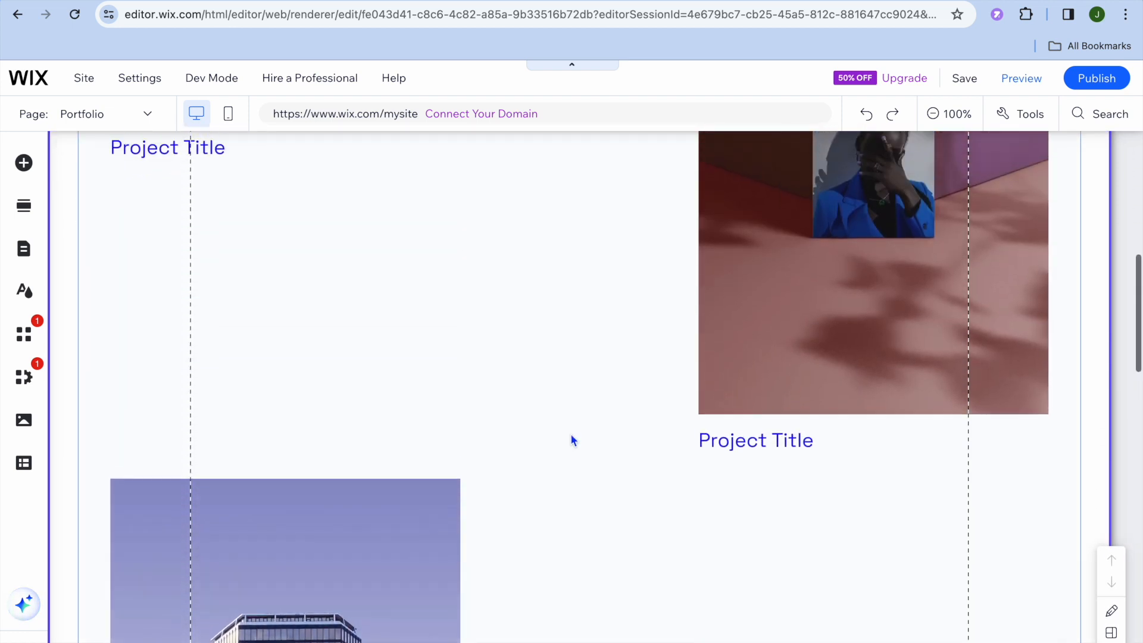
{"action": "scroll", "coordinate": [572, 438], "scroll_direction": "up", "scroll_amount": 5}
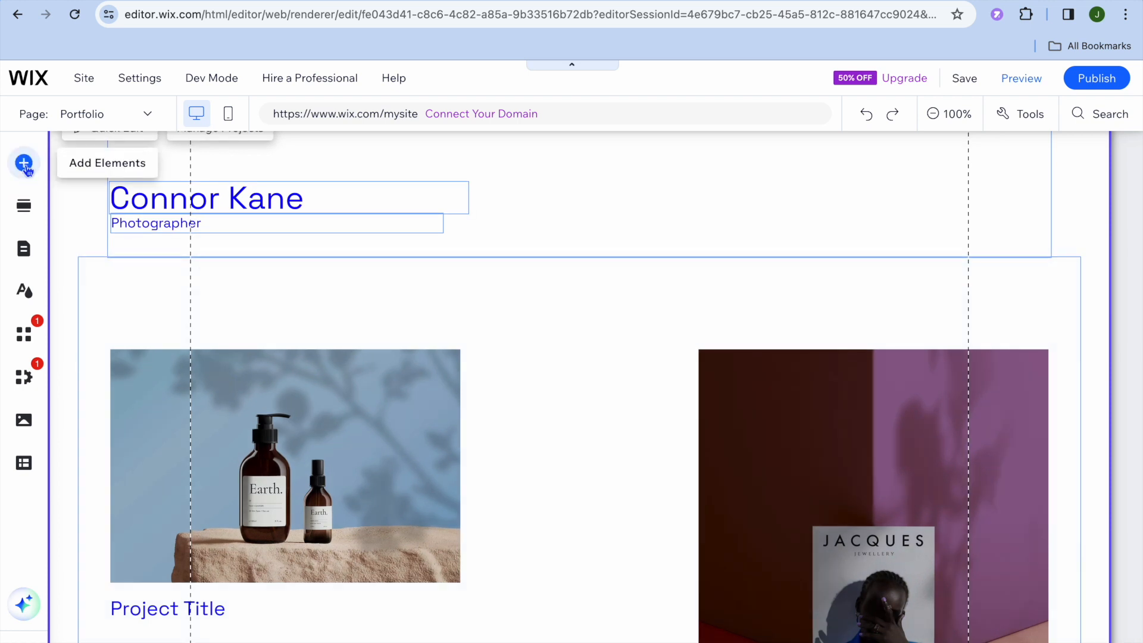
{"action": "left_click", "coordinate": [24, 163]}
{"action": "left_click", "coordinate": [76, 215]}
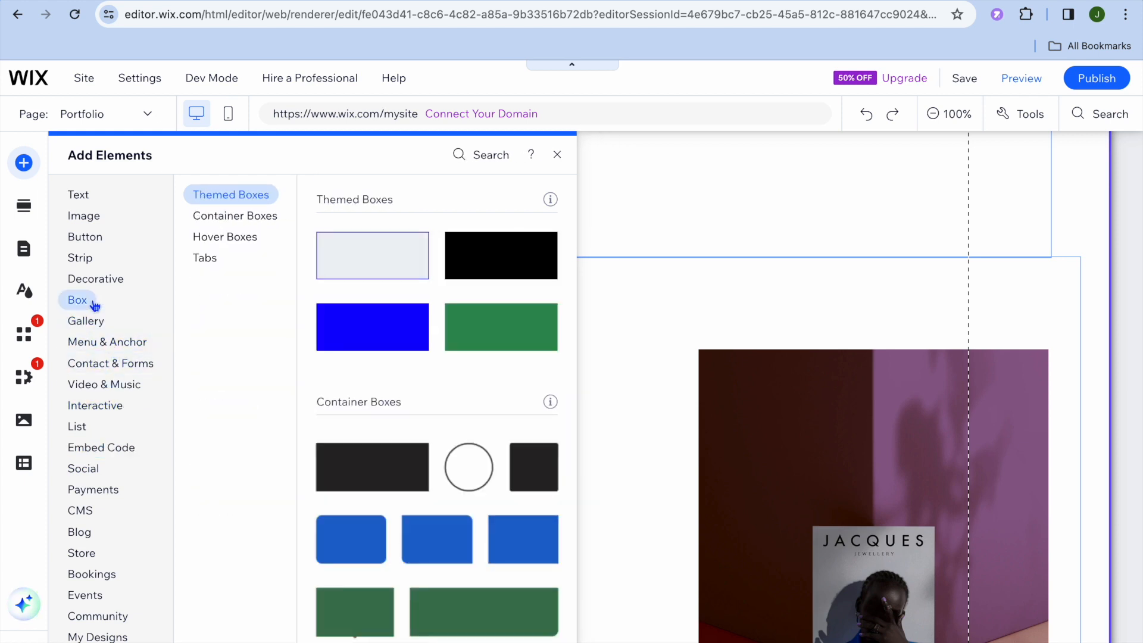
{"action": "left_click", "coordinate": [208, 238]}
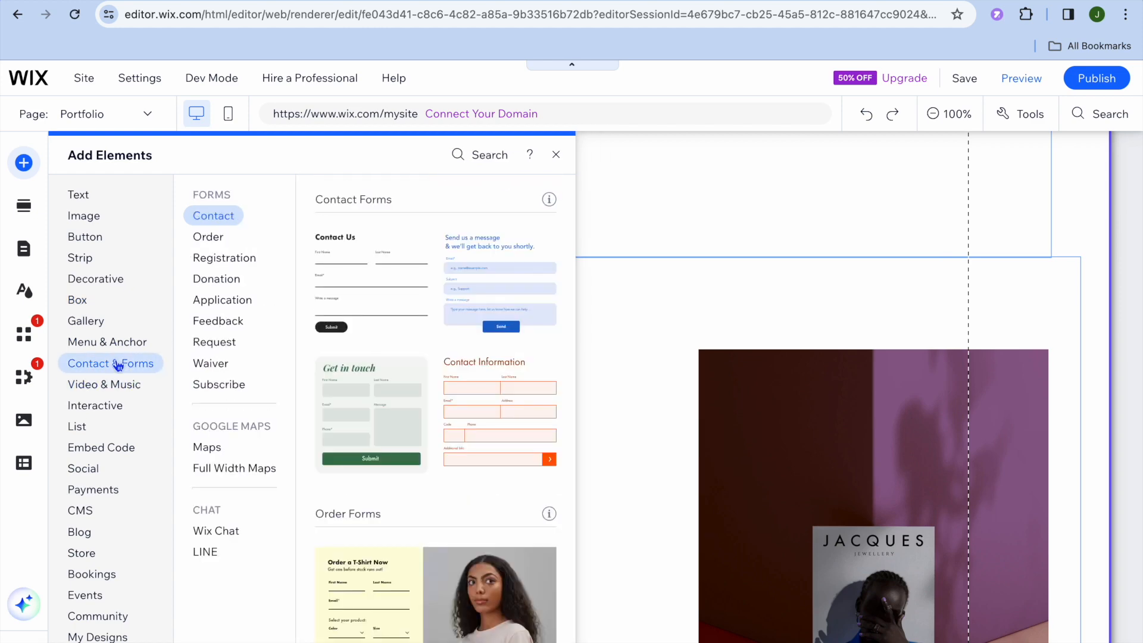
{"action": "left_click", "coordinate": [215, 529]}
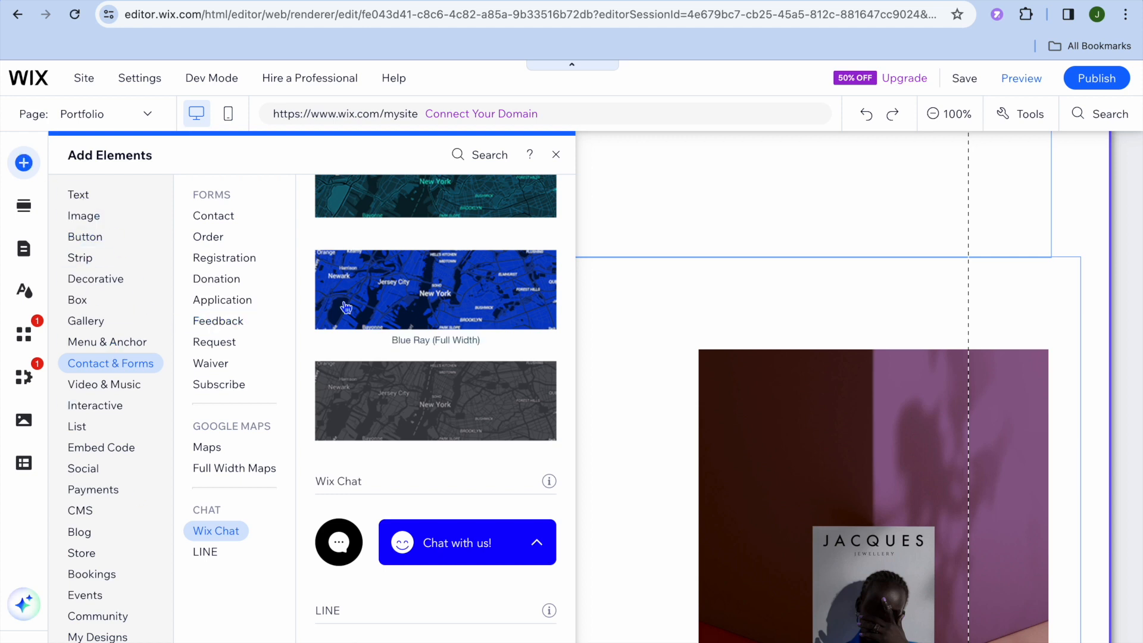
{"action": "left_click", "coordinate": [557, 156]}
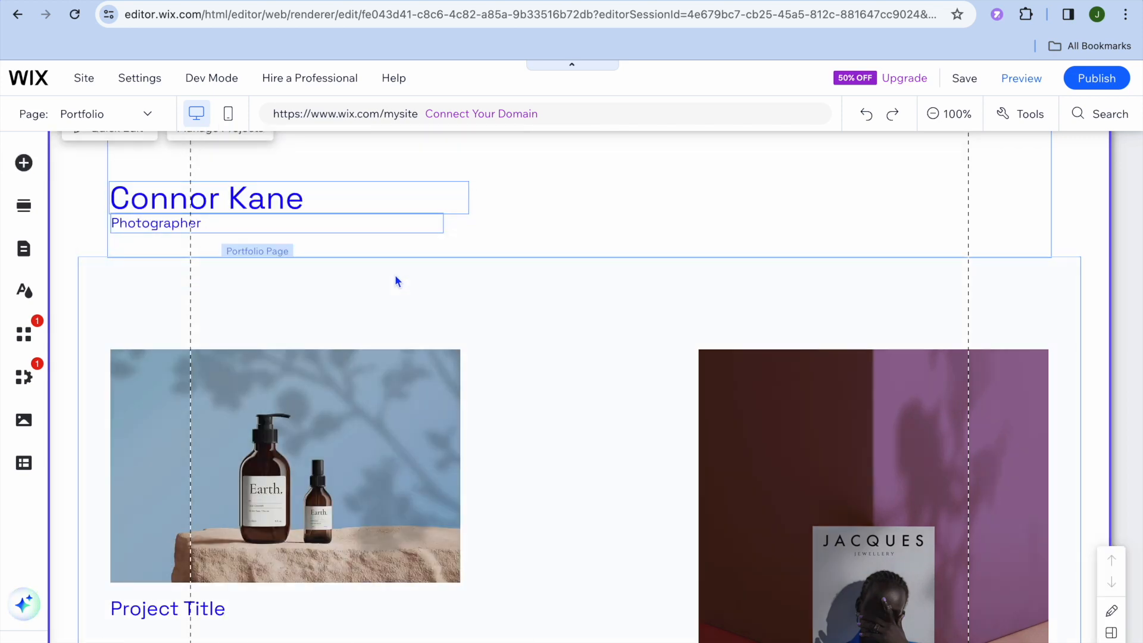
Step: Open the Portfolio page listed under Portfolio Pages and return to its header area
{"action": "left_click", "coordinate": [137, 124]}
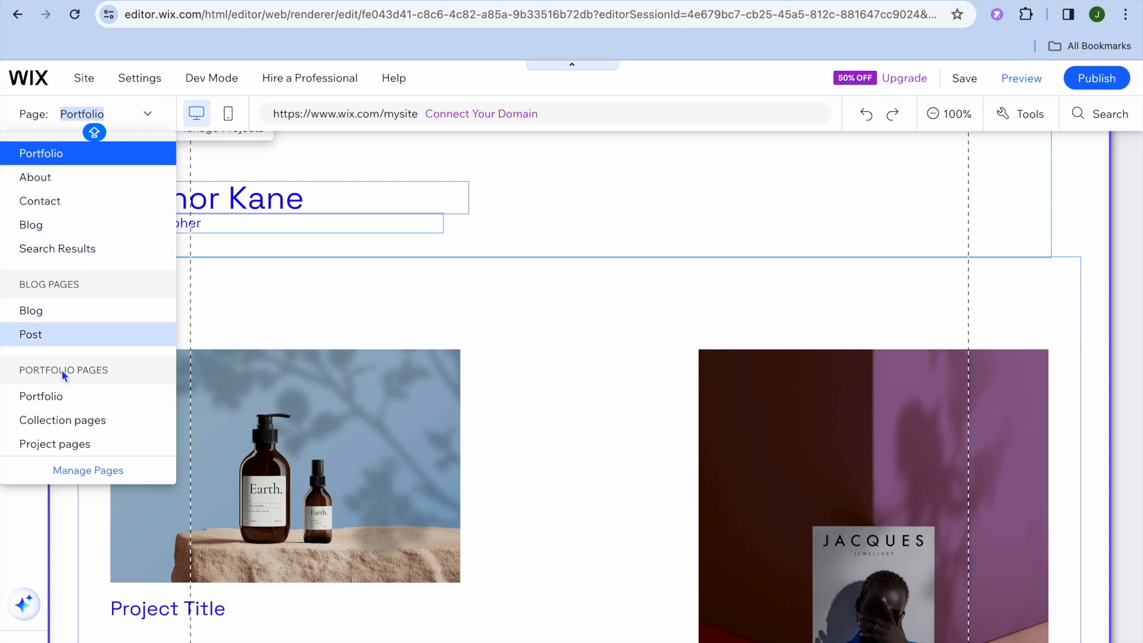
{"action": "left_click", "coordinate": [74, 397]}
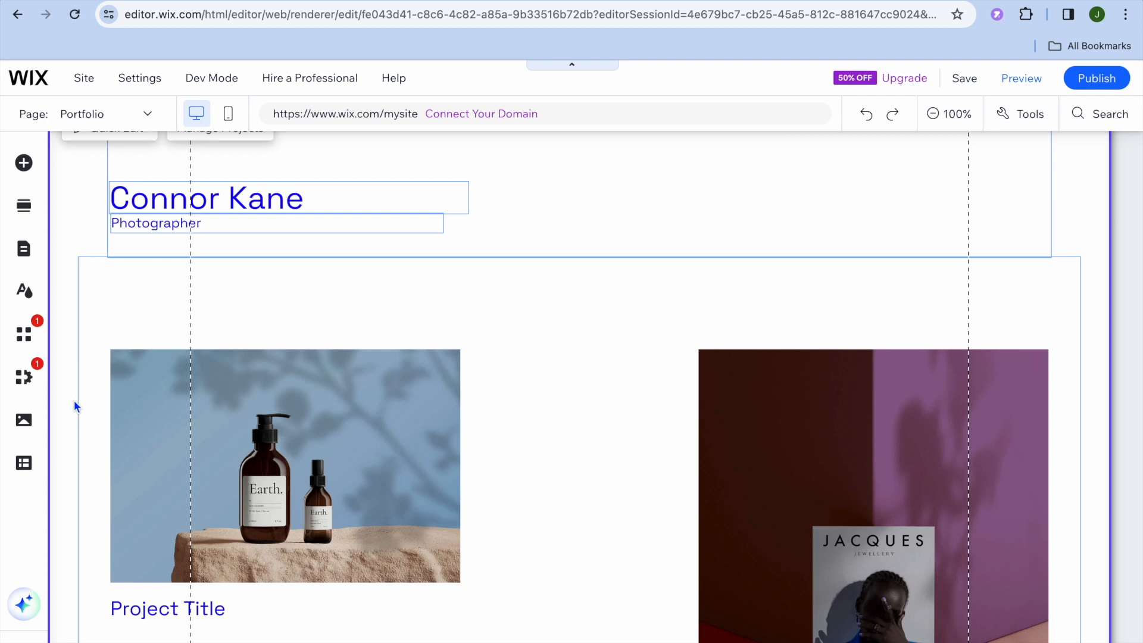
{"action": "scroll", "coordinate": [391, 304], "scroll_direction": "up", "scroll_amount": 2}
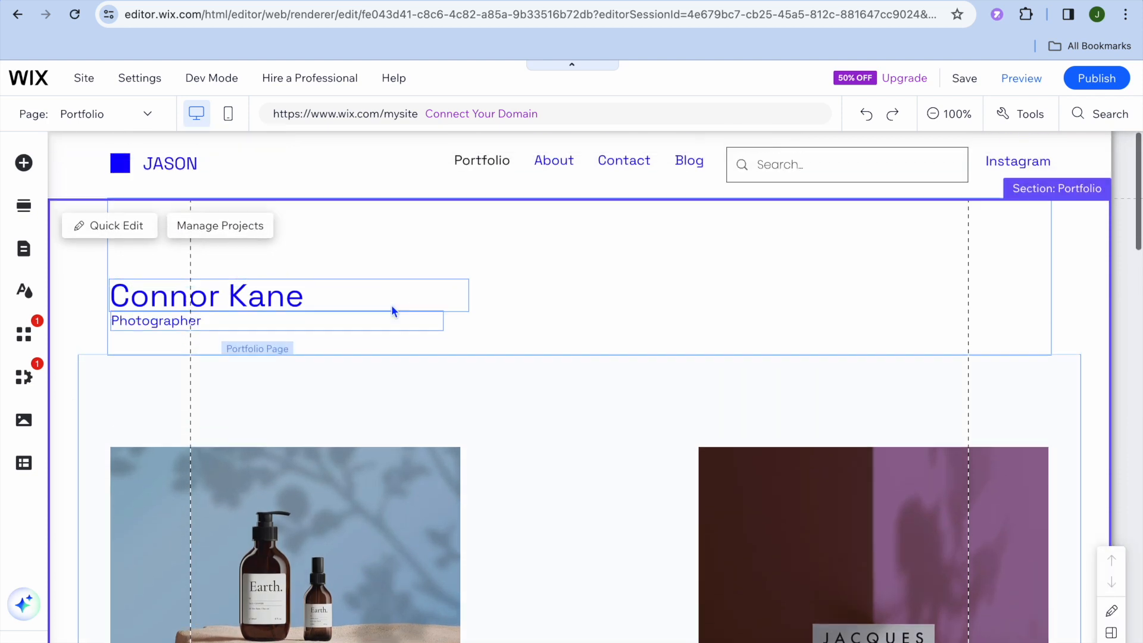
Step: Open project management for the Portfolio Page element, review the project list, and select and deselect all projects
{"action": "left_click", "coordinate": [276, 391]}
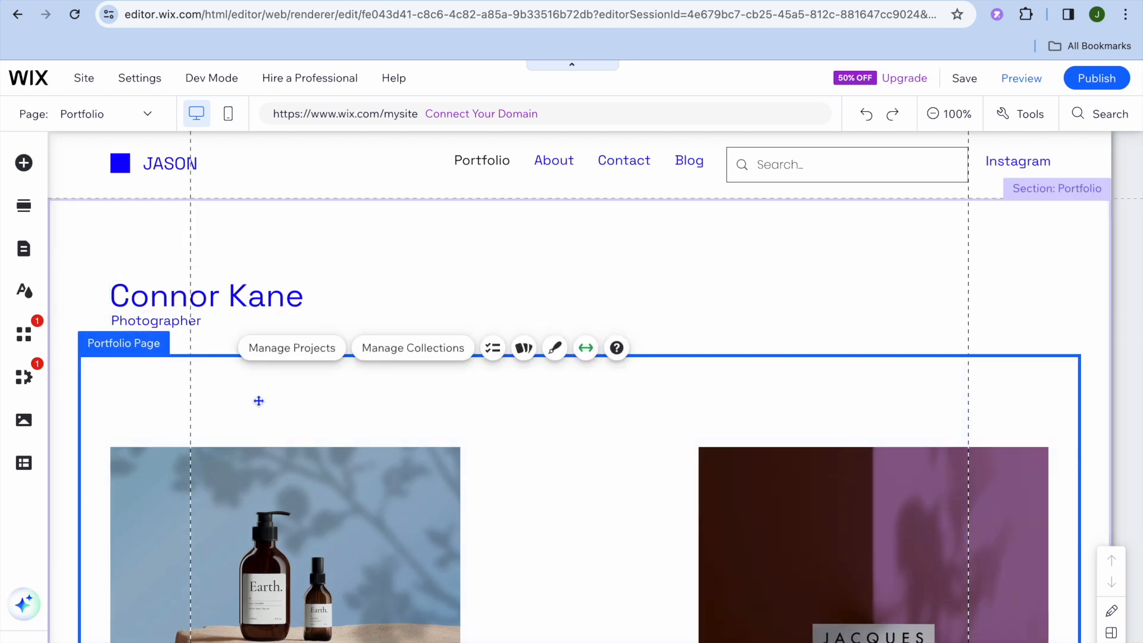
{"action": "left_click", "coordinate": [289, 351]}
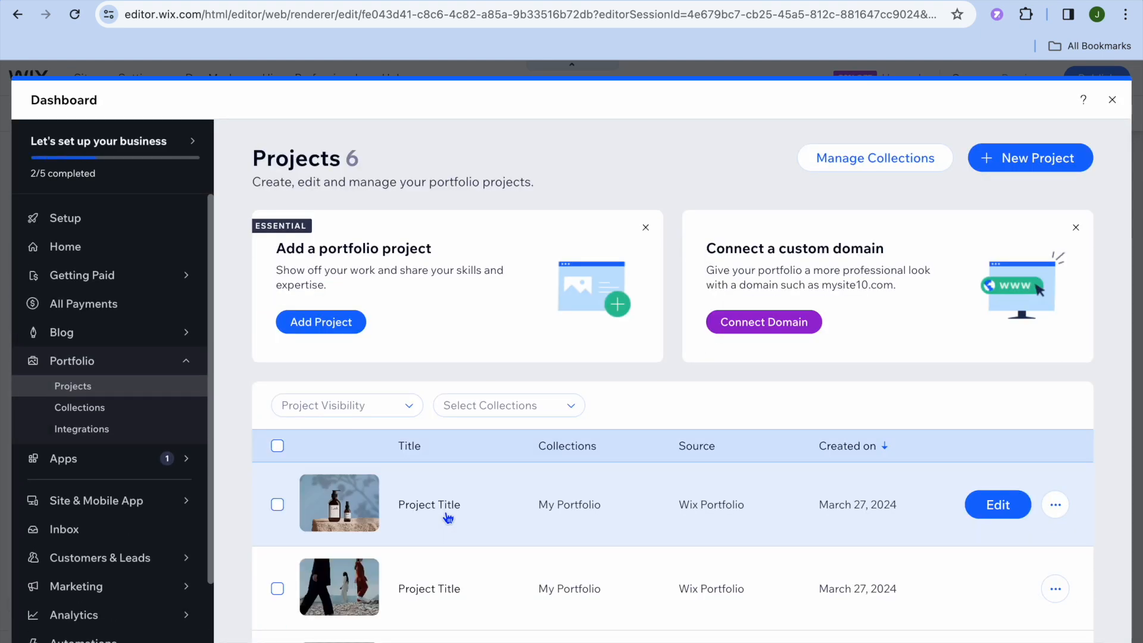
{"action": "scroll", "coordinate": [448, 518], "scroll_direction": "down", "scroll_amount": 5}
{"action": "scroll", "coordinate": [448, 517], "scroll_direction": "up", "scroll_amount": 3}
{"action": "scroll", "coordinate": [447, 518], "scroll_direction": "up", "scroll_amount": 2}
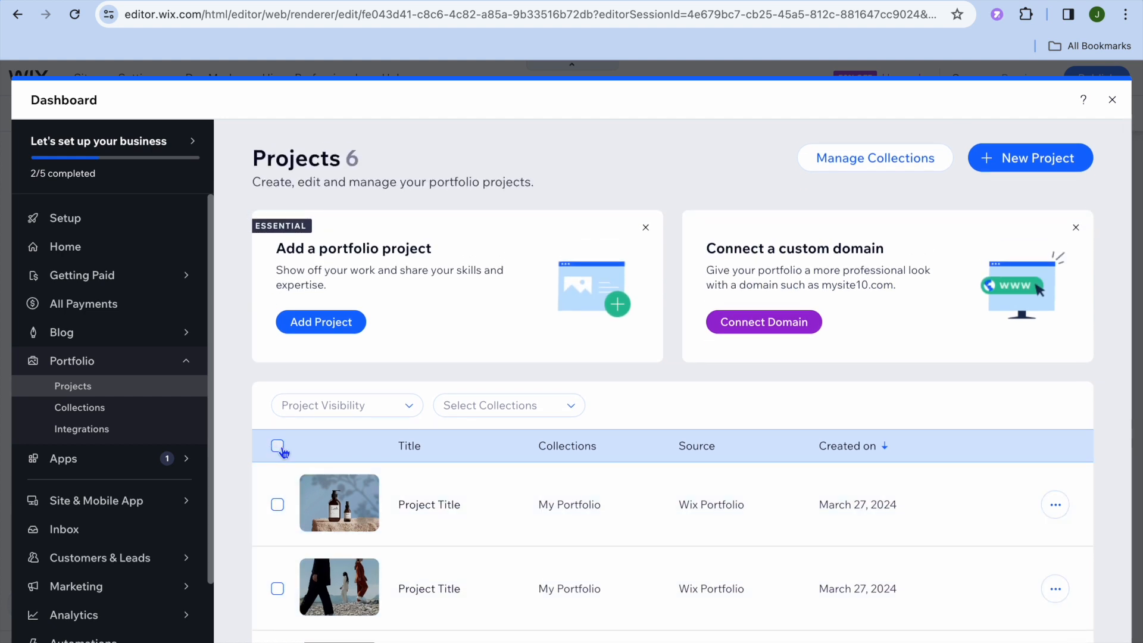
{"action": "left_click", "coordinate": [278, 447]}
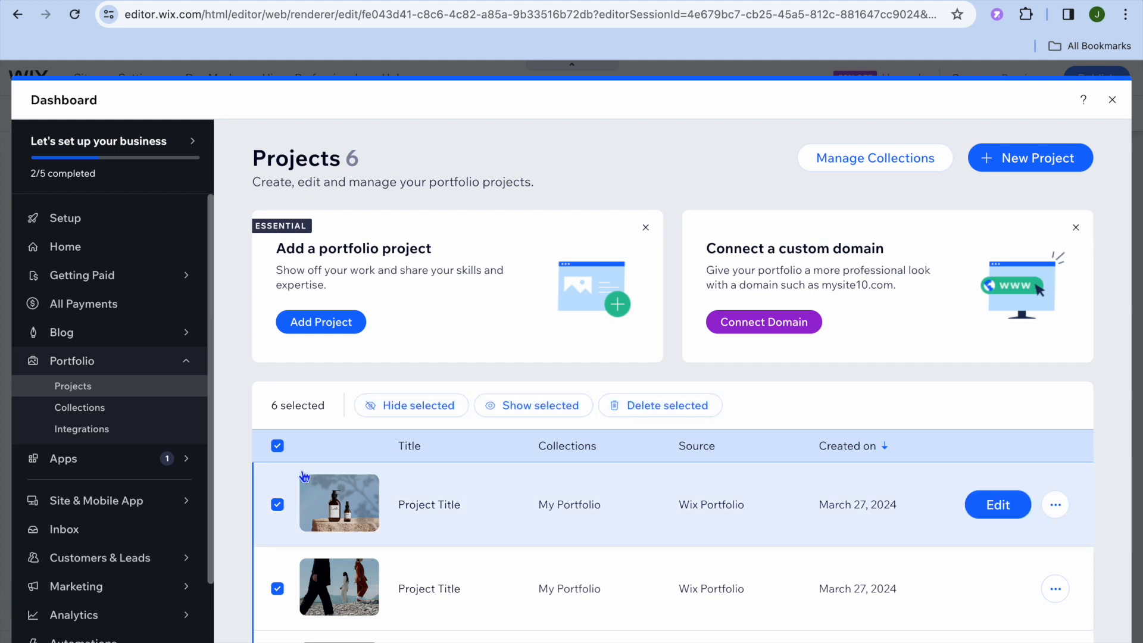
{"action": "left_click", "coordinate": [277, 447]}
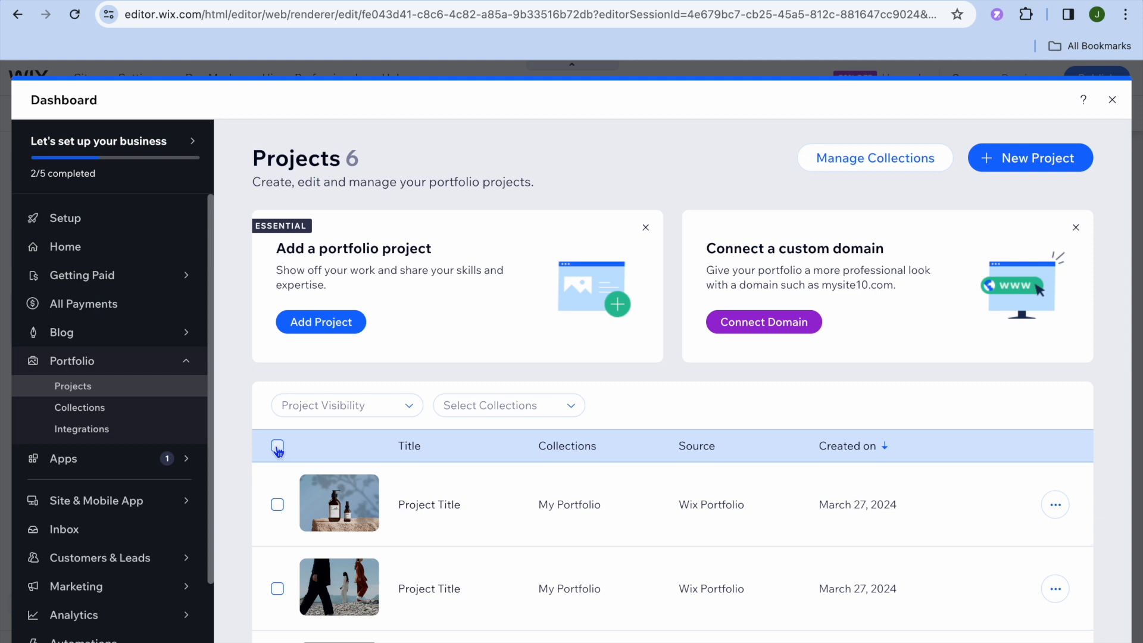
Step: Review the new portfolio project form's title, description, basic info and media stages, and close it without creating a project
{"action": "left_click", "coordinate": [325, 329]}
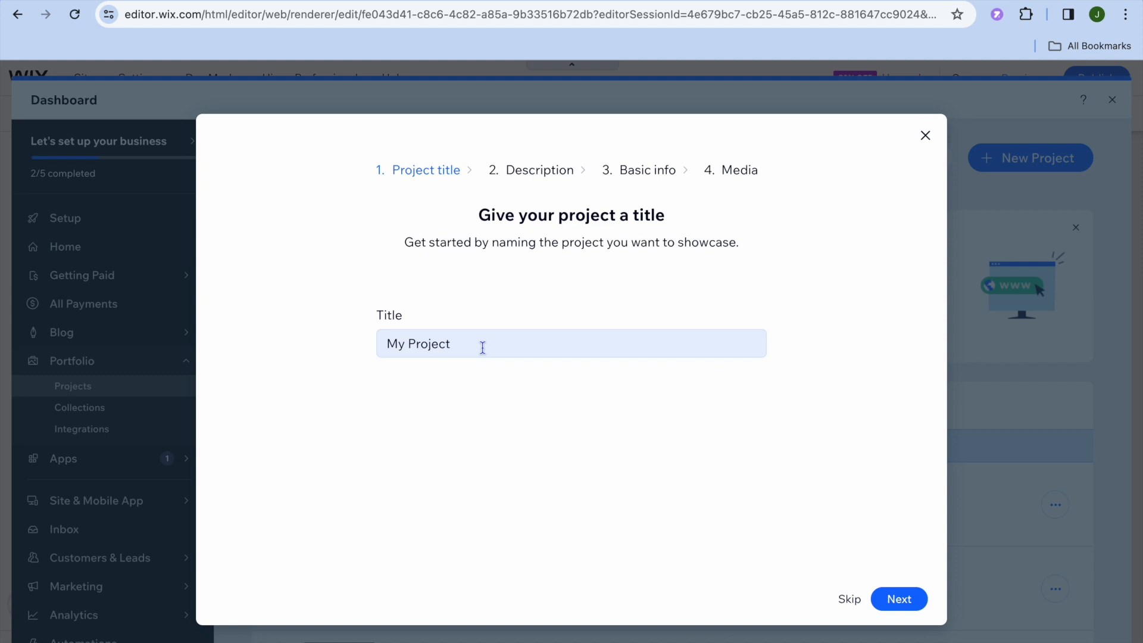
{"action": "left_click", "coordinate": [905, 601]}
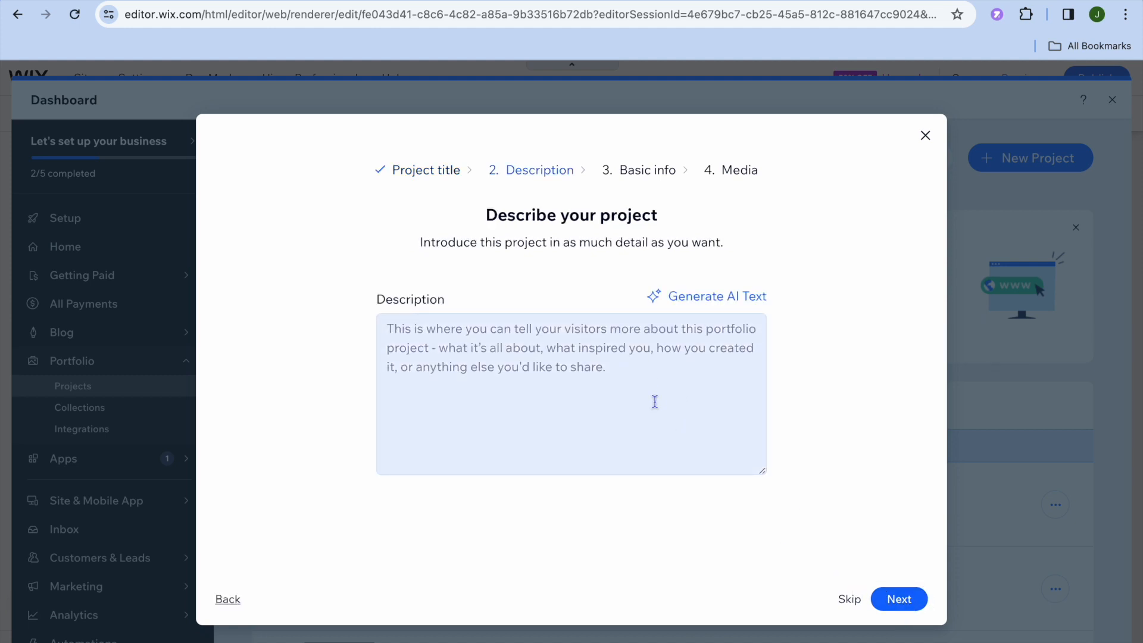
{"action": "left_click", "coordinate": [906, 600]}
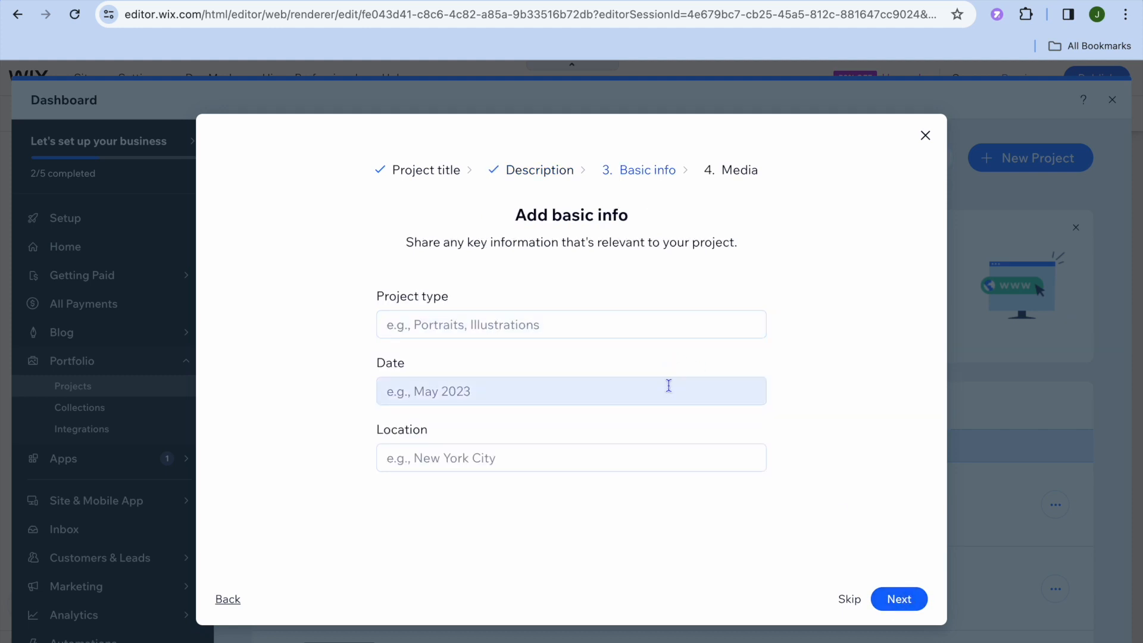
{"action": "left_click", "coordinate": [898, 603]}
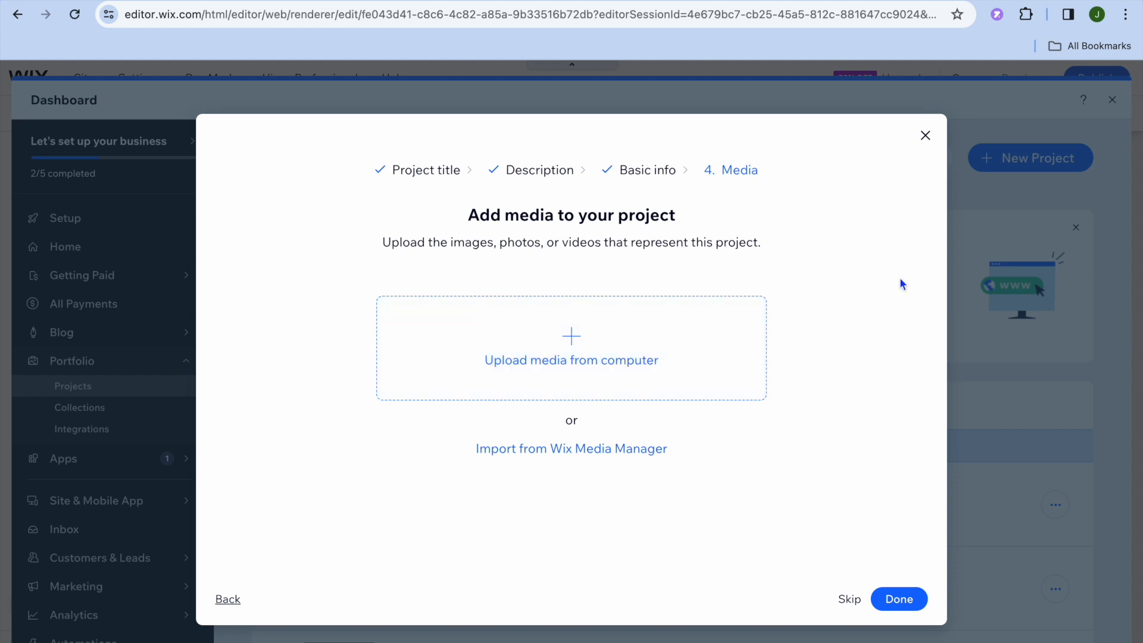
{"action": "left_click", "coordinate": [926, 135]}
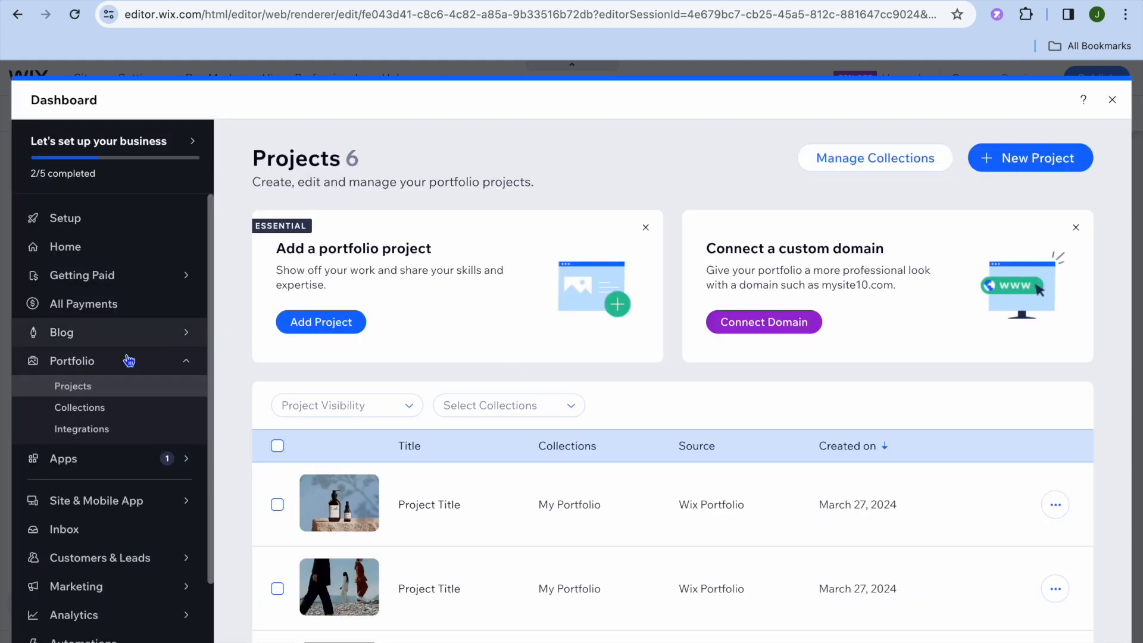
Step: View the portfolio's collections, and open the App Market to look over its recommended and trending apps
{"action": "left_click", "coordinate": [112, 413]}
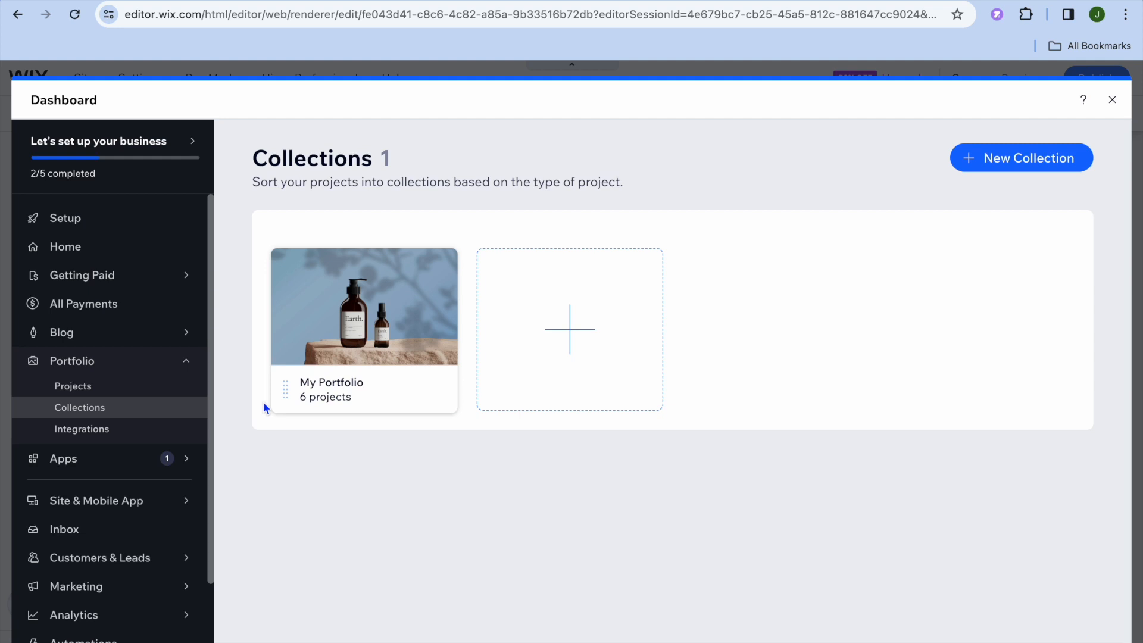
{"action": "mouse_move", "coordinate": [79, 465]}
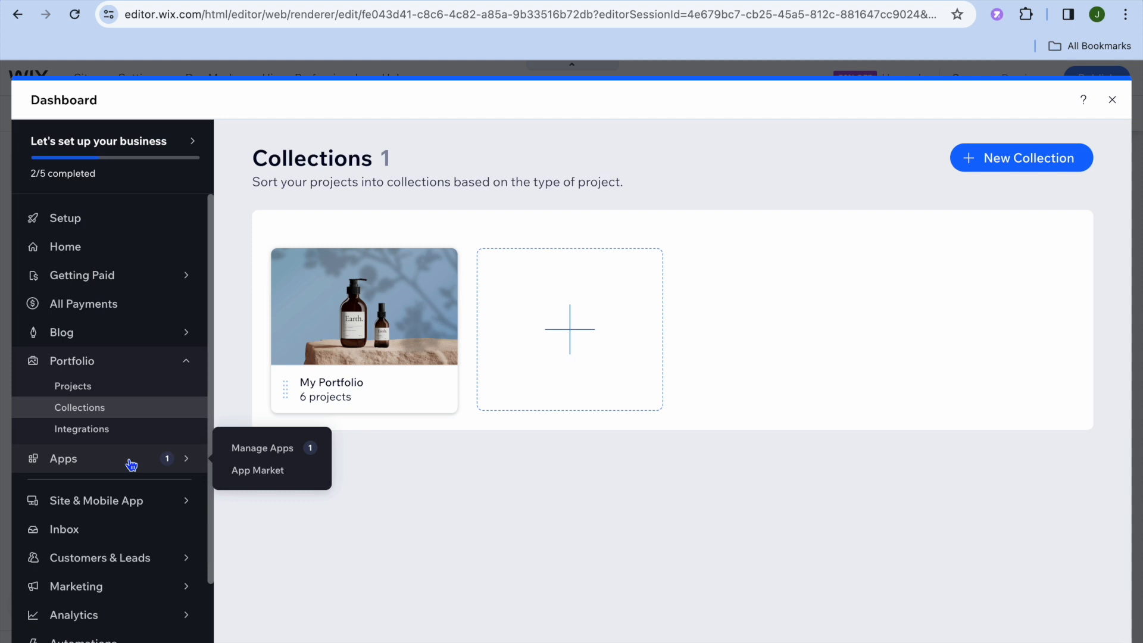
{"action": "left_click", "coordinate": [260, 474]}
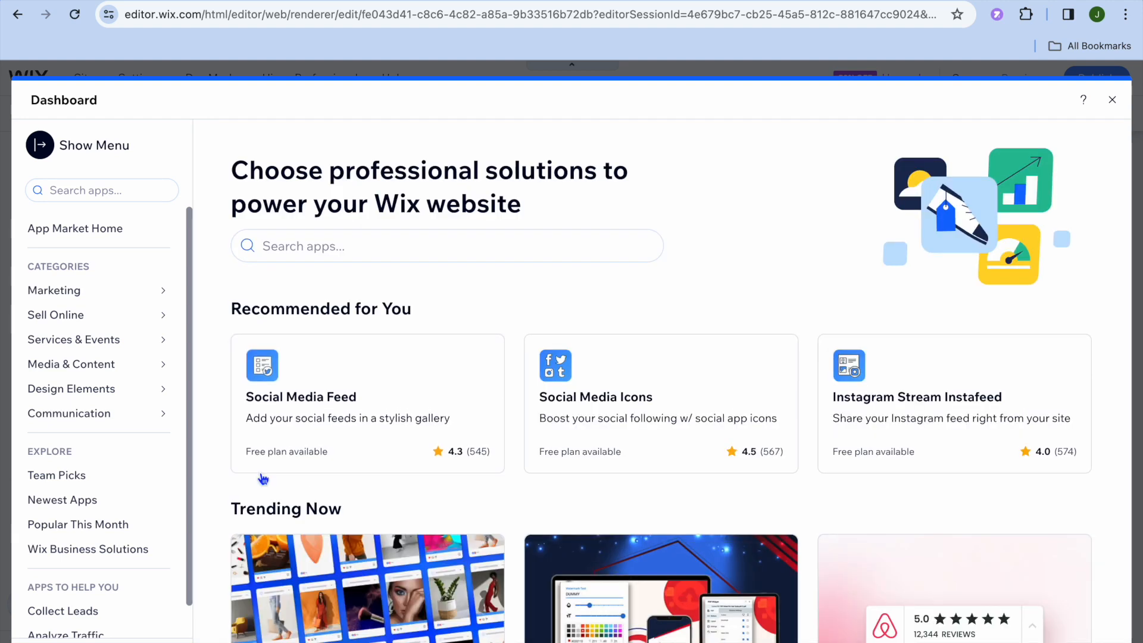
{"action": "scroll", "coordinate": [262, 480], "scroll_direction": "down", "scroll_amount": 3}
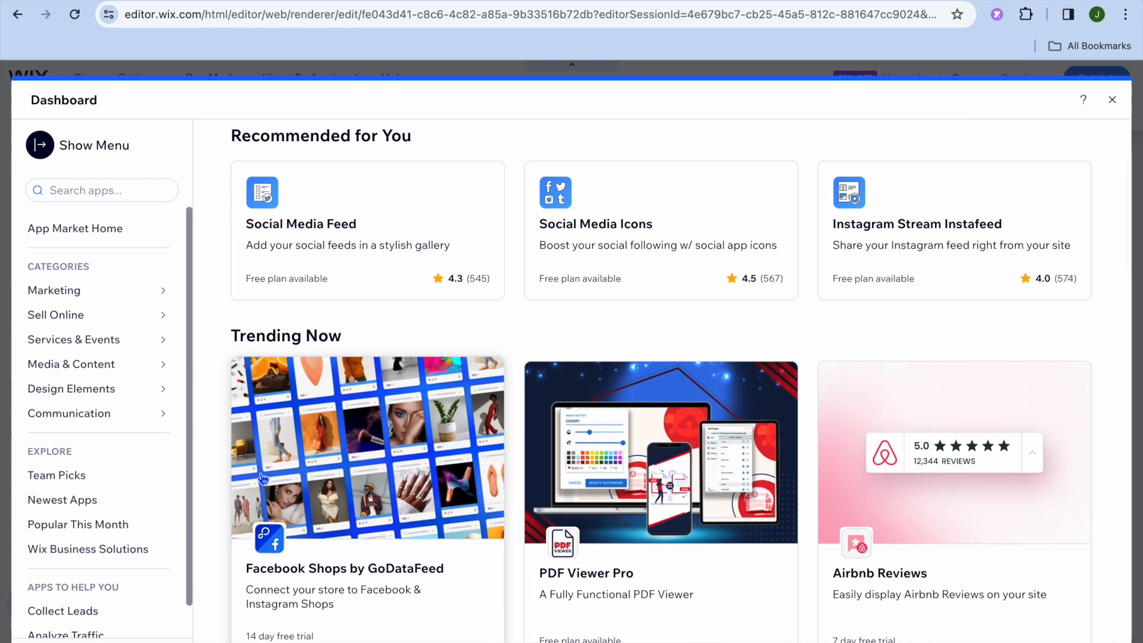
Step: Browse the Bookings apps under Services & Events, check the Sell Online categories, and close the dashboard to return to the editor
{"action": "mouse_move", "coordinate": [122, 339]}
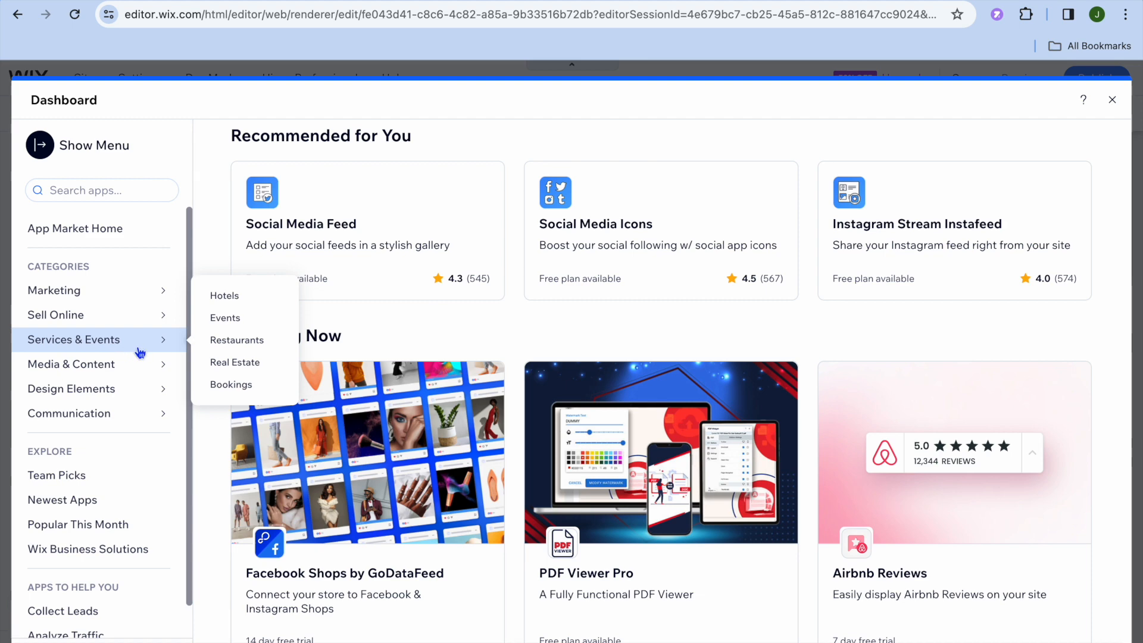
{"action": "left_click", "coordinate": [231, 385]}
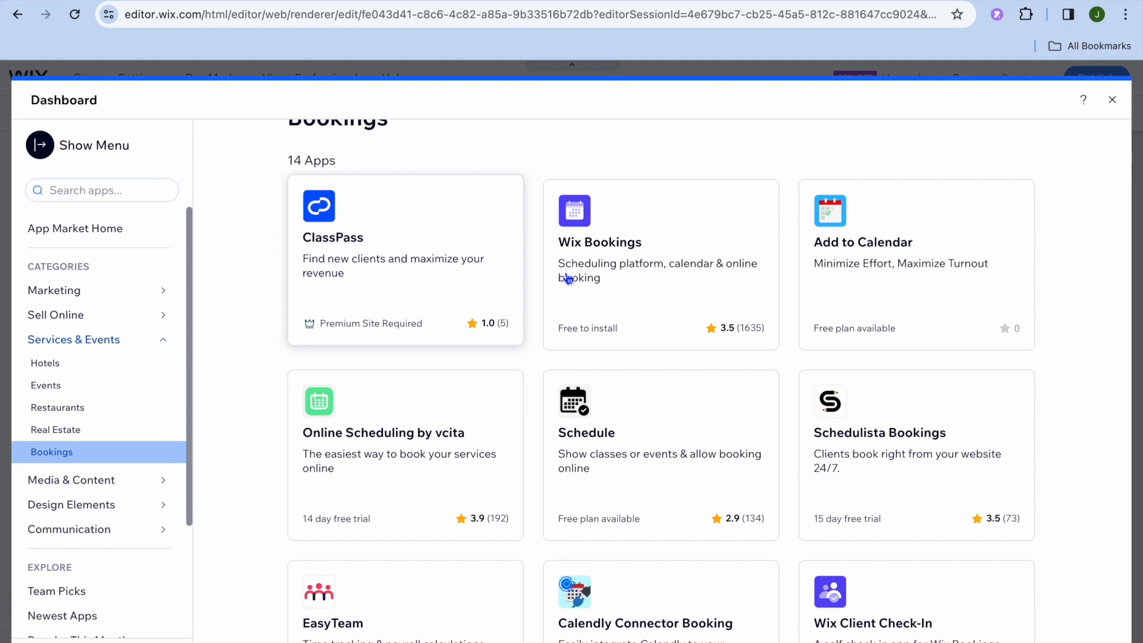
{"action": "scroll", "coordinate": [615, 294], "scroll_direction": "down", "scroll_amount": 1}
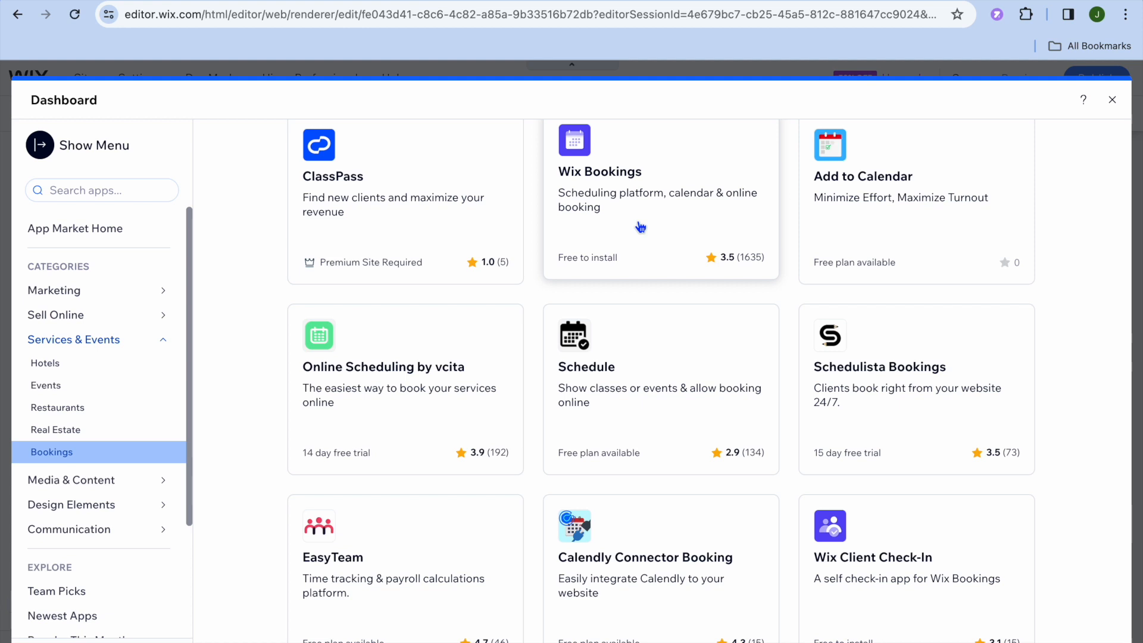
{"action": "scroll", "coordinate": [640, 227], "scroll_direction": "down", "scroll_amount": 5}
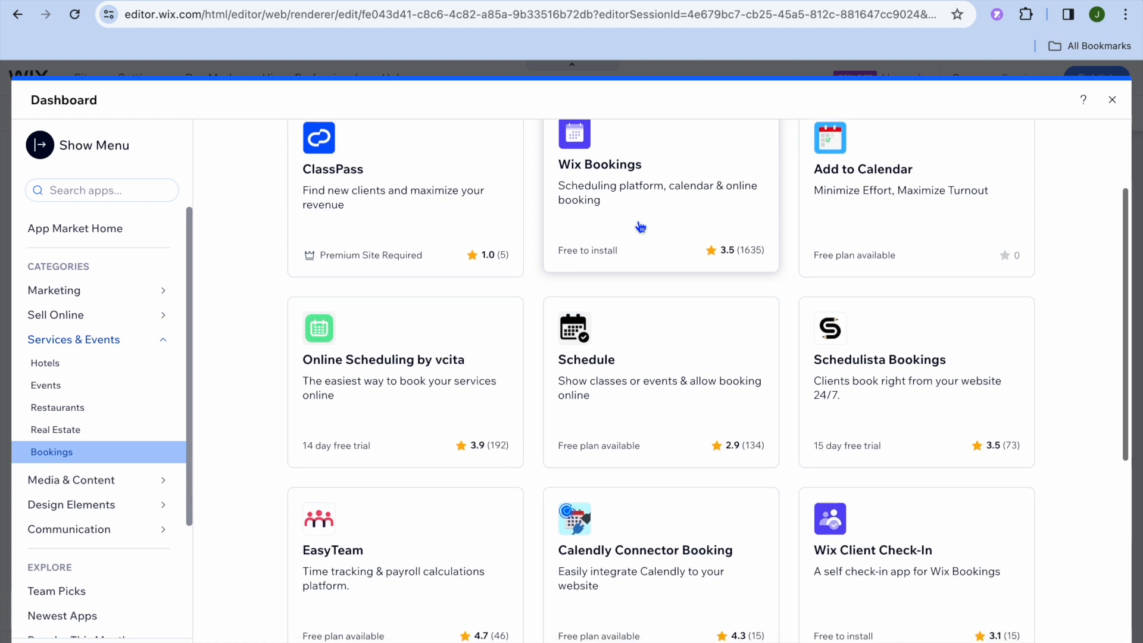
{"action": "scroll", "coordinate": [640, 227], "scroll_direction": "down", "scroll_amount": 1}
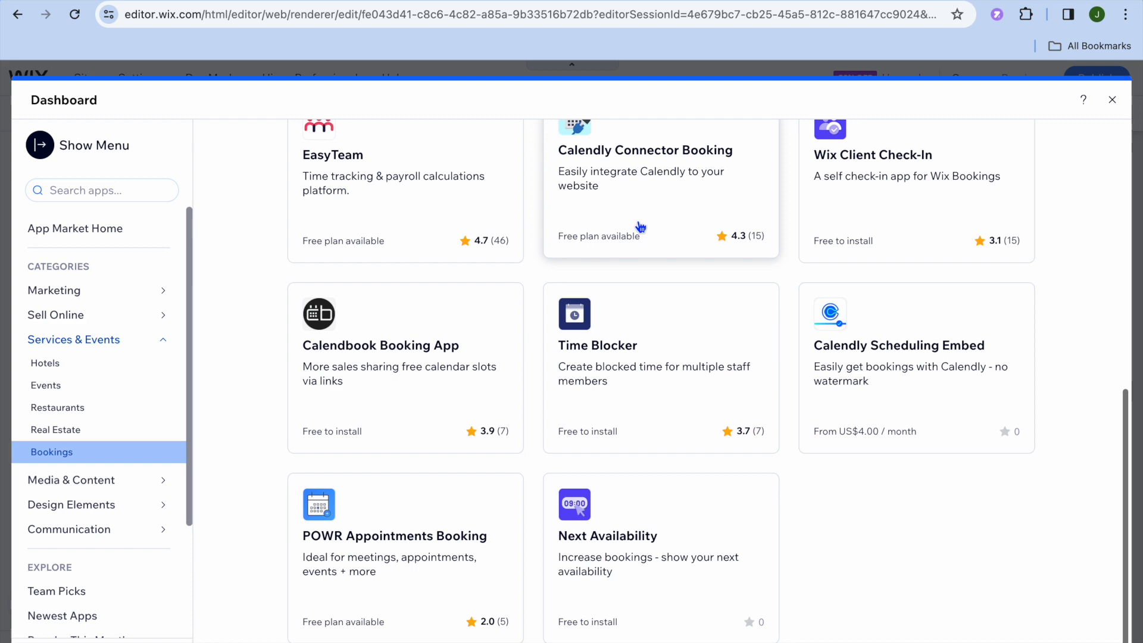
{"action": "scroll", "coordinate": [637, 225], "scroll_direction": "up", "scroll_amount": 7}
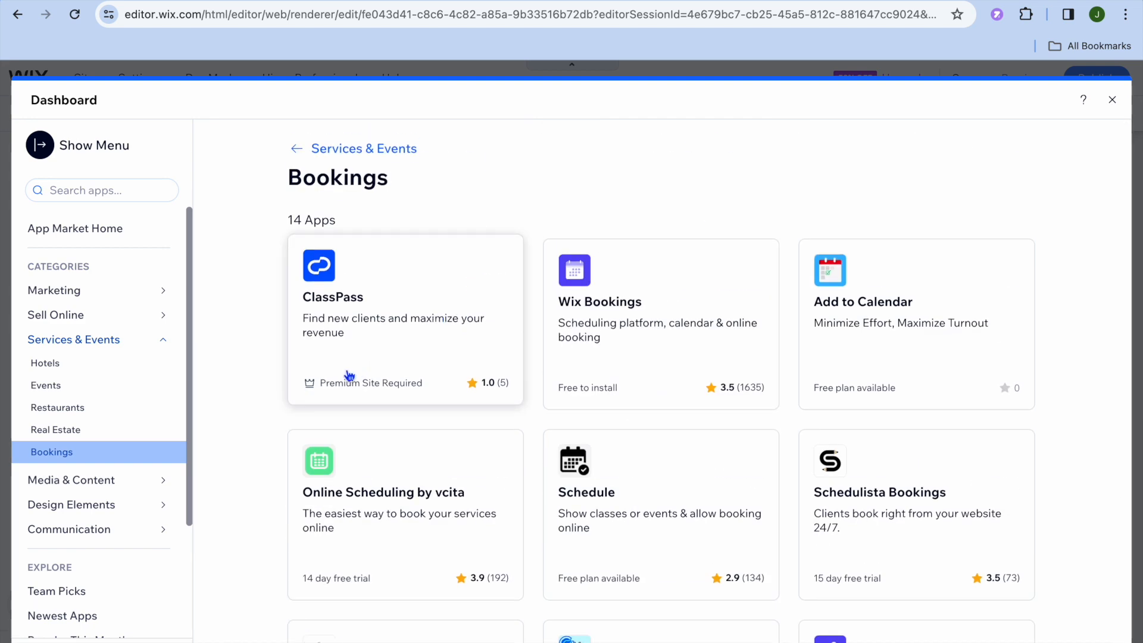
{"action": "mouse_move", "coordinate": [162, 322]}
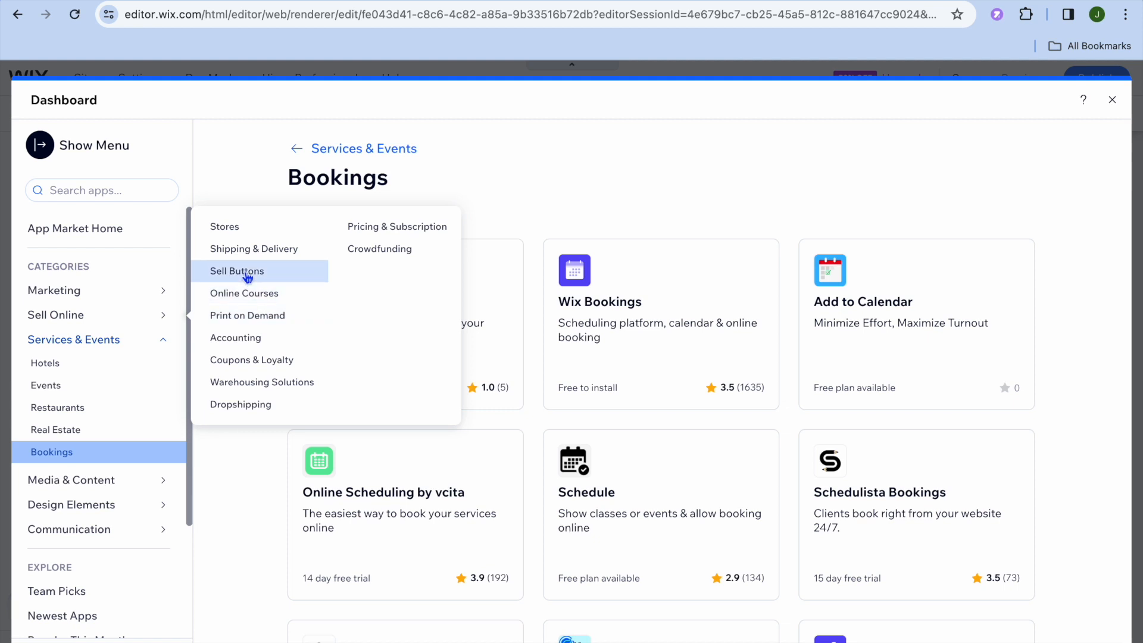
{"action": "left_click", "coordinate": [1114, 108]}
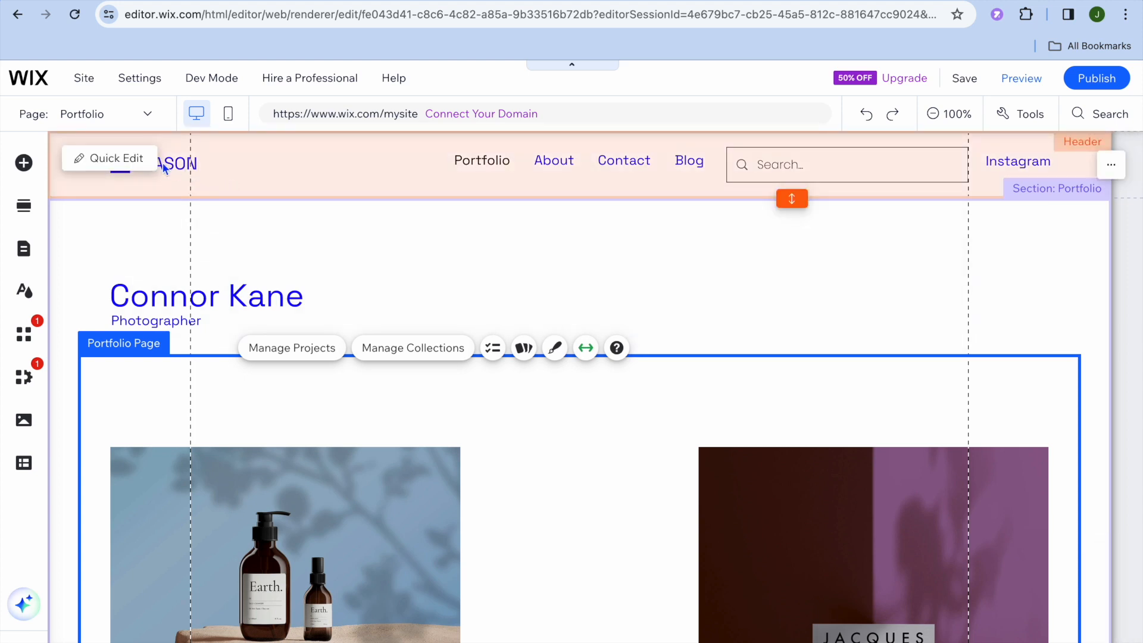
Step: Open the site's full dashboard from the editor and show its Getting Paid options
{"action": "left_click", "coordinate": [85, 79]}
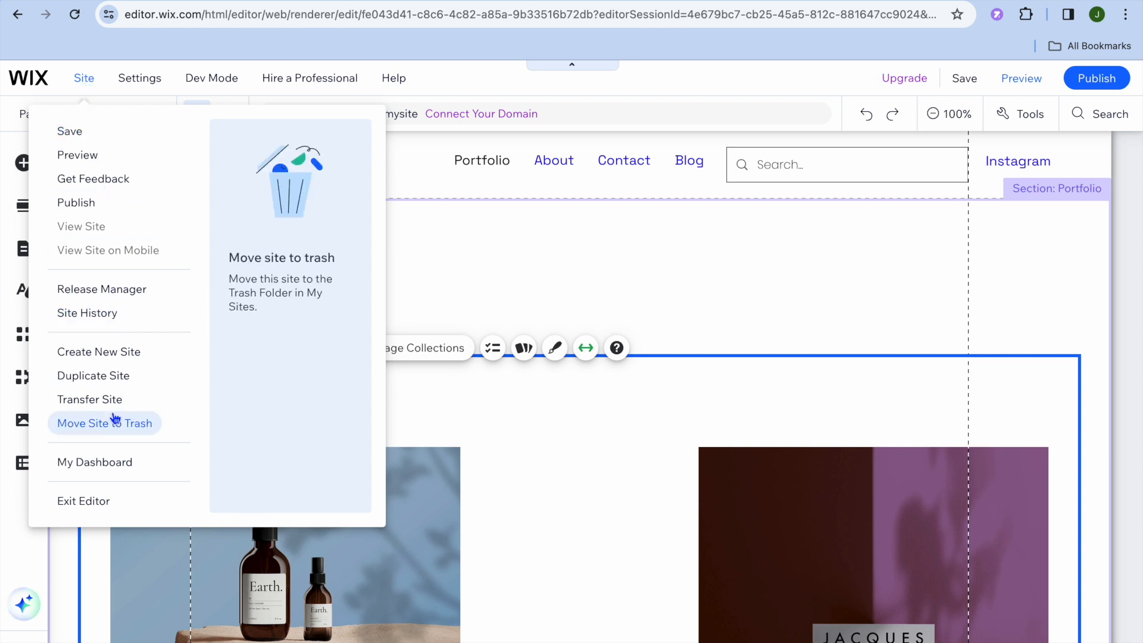
{"action": "left_click", "coordinate": [107, 468]}
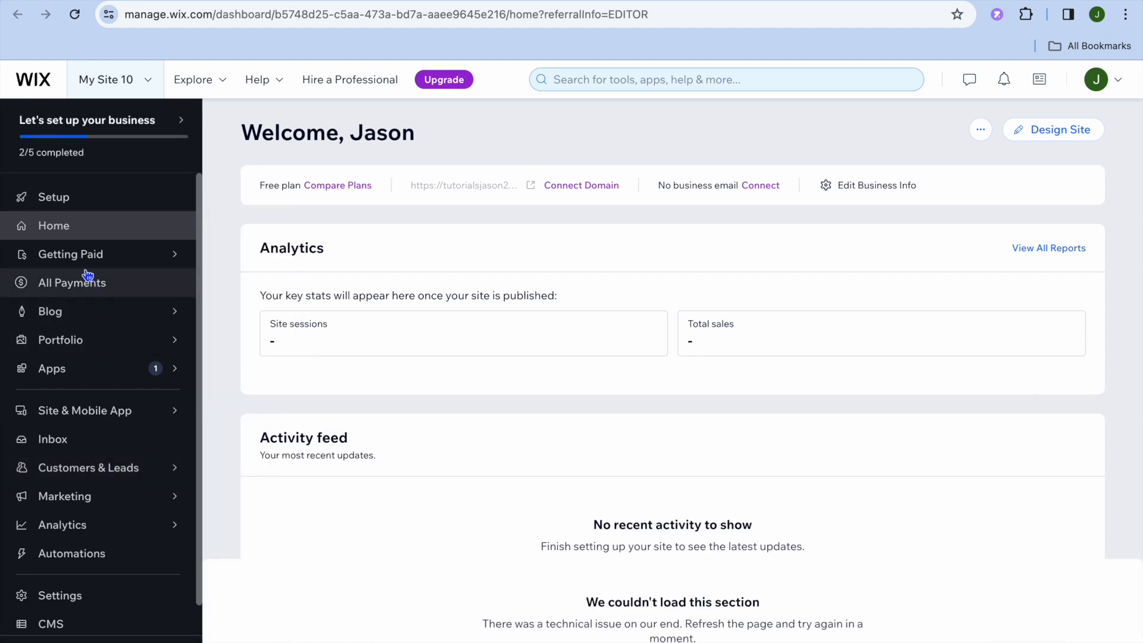
{"action": "mouse_move", "coordinate": [83, 262]}
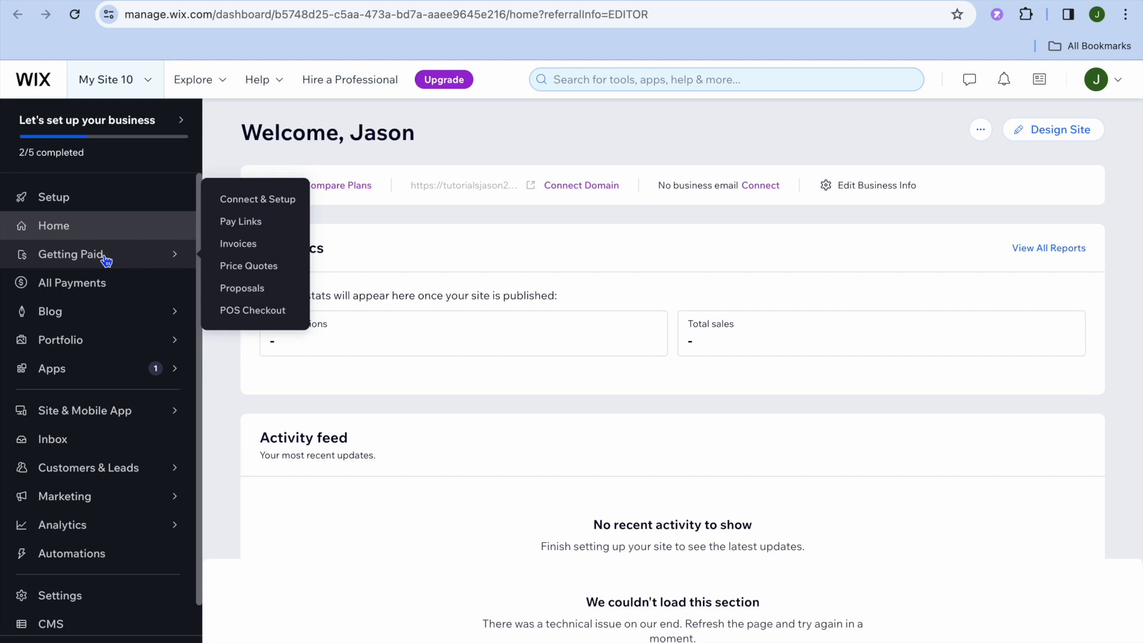
Step: Open the payment method choices from the Getting Paid setup page and set the business location to Canada
{"action": "left_click", "coordinate": [256, 201]}
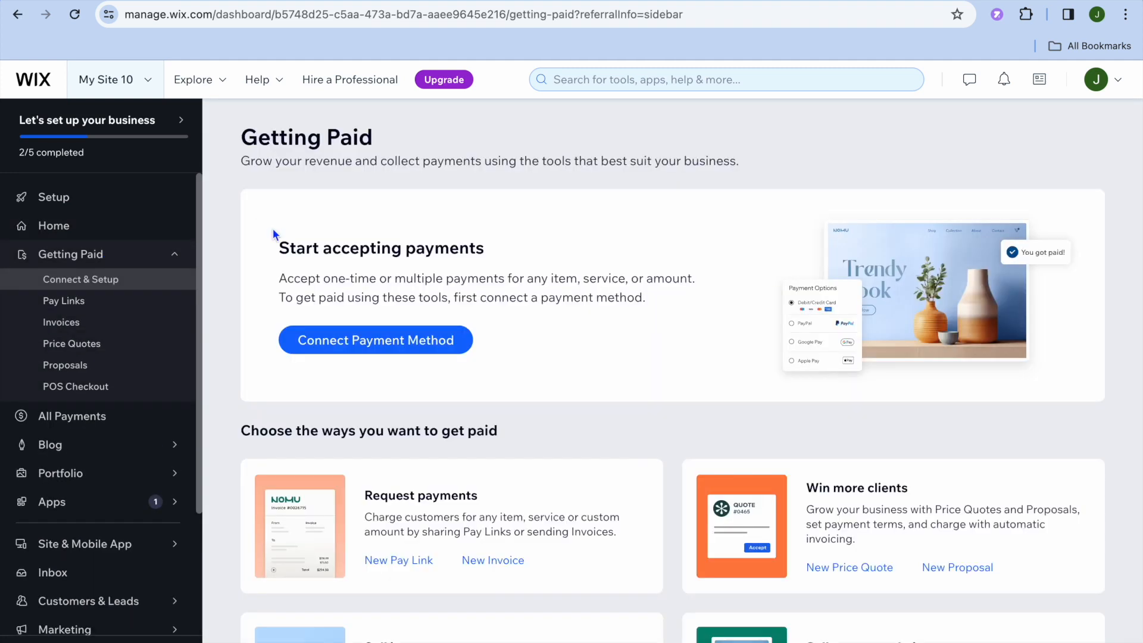
{"action": "left_click", "coordinate": [347, 346]}
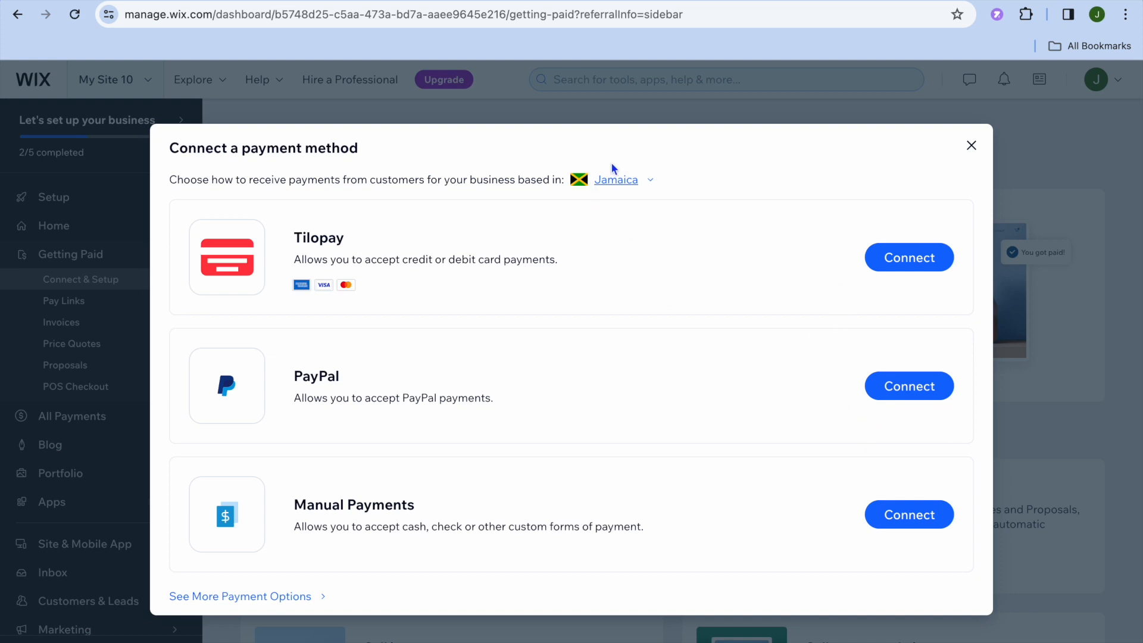
{"action": "left_click", "coordinate": [622, 179]}
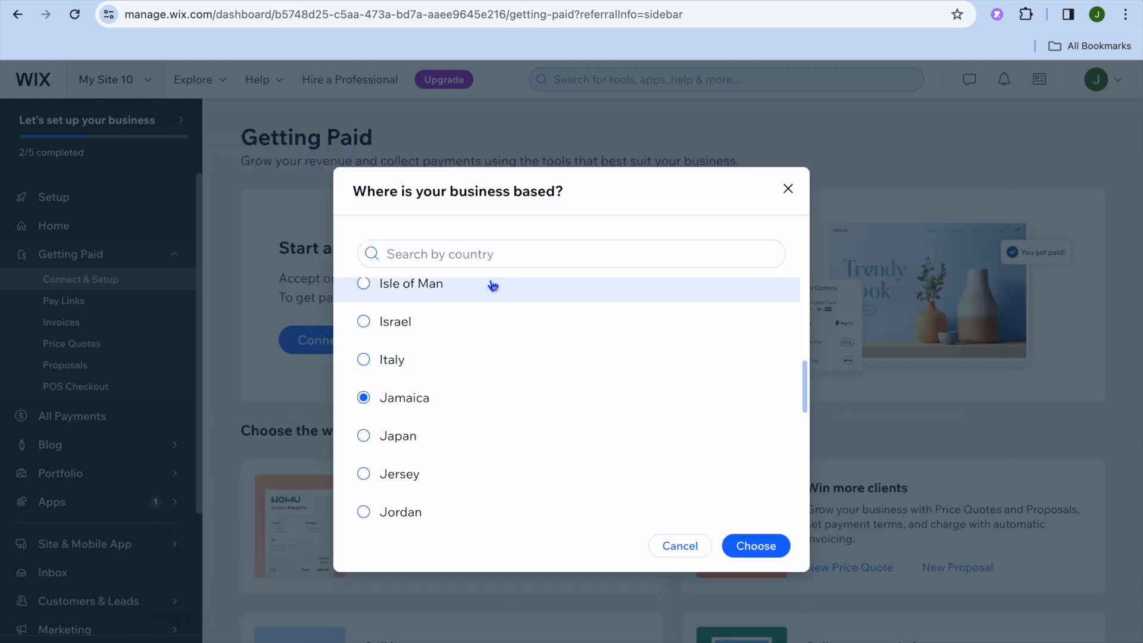
{"action": "left_click", "coordinate": [488, 256]}
{"action": "type", "text": "CANA"}
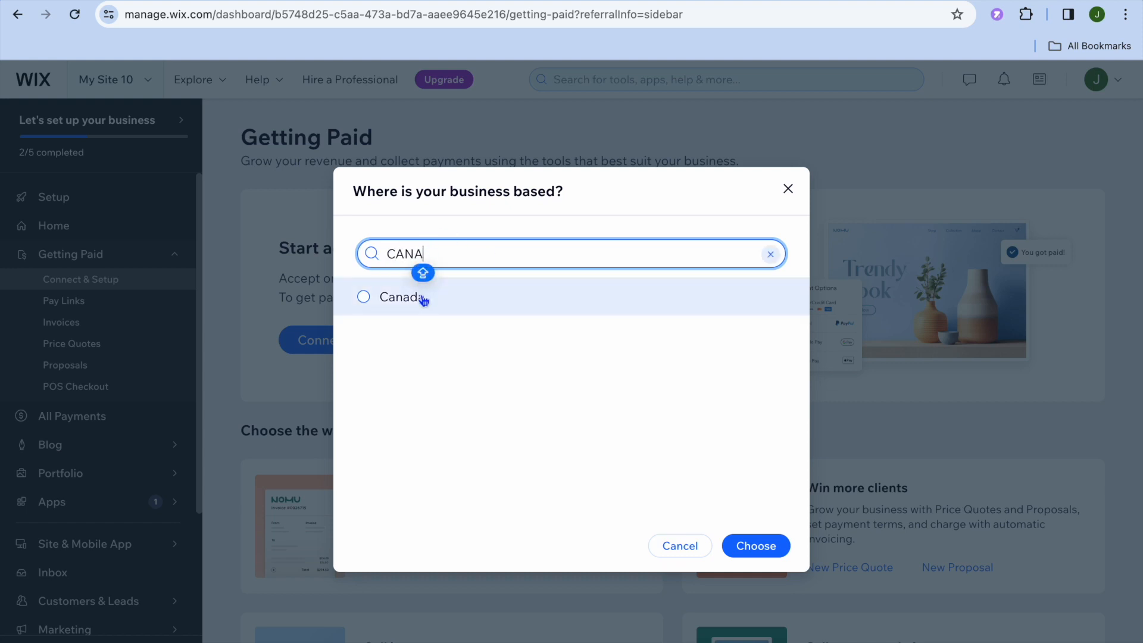
{"action": "left_click", "coordinate": [423, 298]}
{"action": "left_click", "coordinate": [758, 550]}
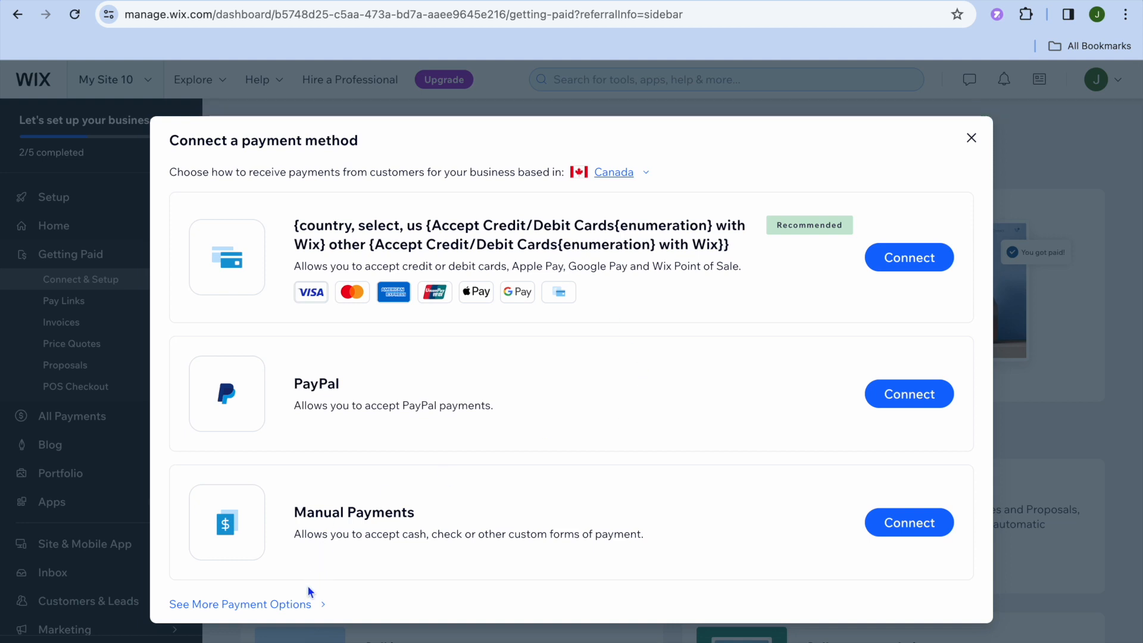
Step: Open the additional payment options and look through the available providers, from Triple-A down to the third-party card providers
{"action": "left_click", "coordinate": [283, 609]}
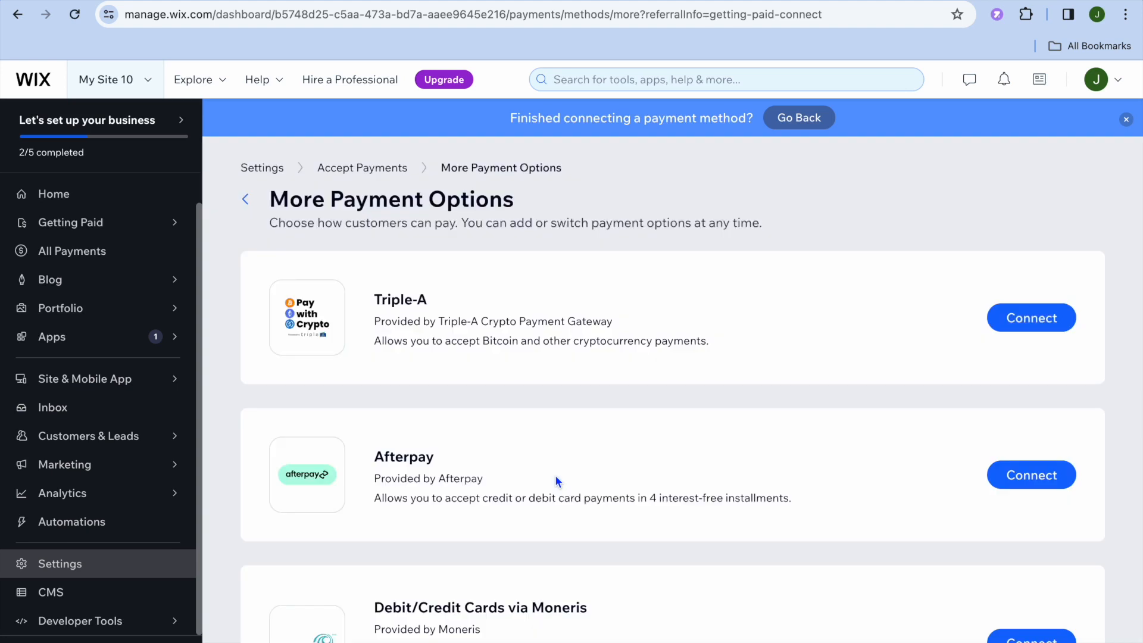
{"action": "scroll", "coordinate": [556, 478], "scroll_direction": "down", "scroll_amount": 4}
{"action": "scroll", "coordinate": [556, 477], "scroll_direction": "down", "scroll_amount": 20}
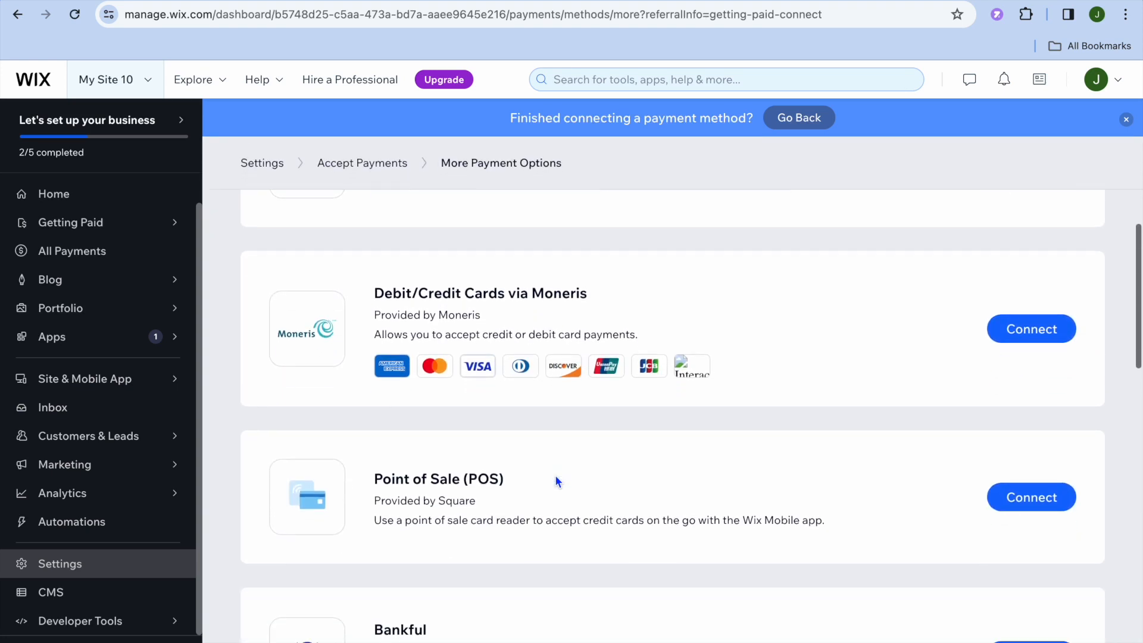
{"action": "scroll", "coordinate": [556, 476], "scroll_direction": "down", "scroll_amount": 2}
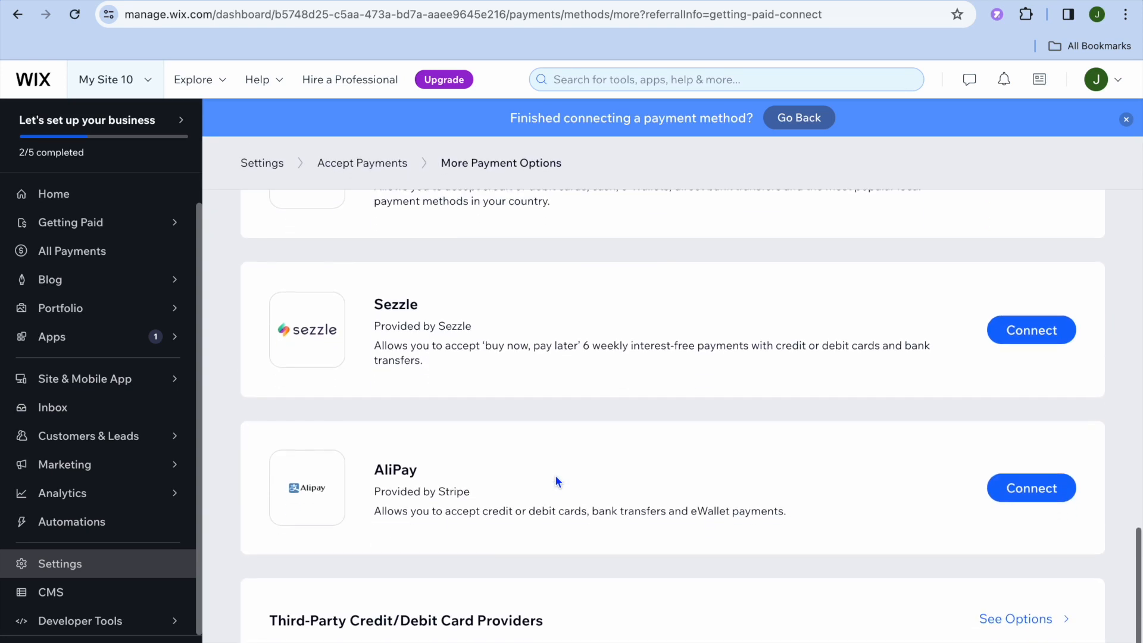
{"action": "scroll", "coordinate": [555, 474], "scroll_direction": "up", "scroll_amount": 15}
{"action": "scroll", "coordinate": [574, 620], "scroll_direction": "up", "scroll_amount": 5}
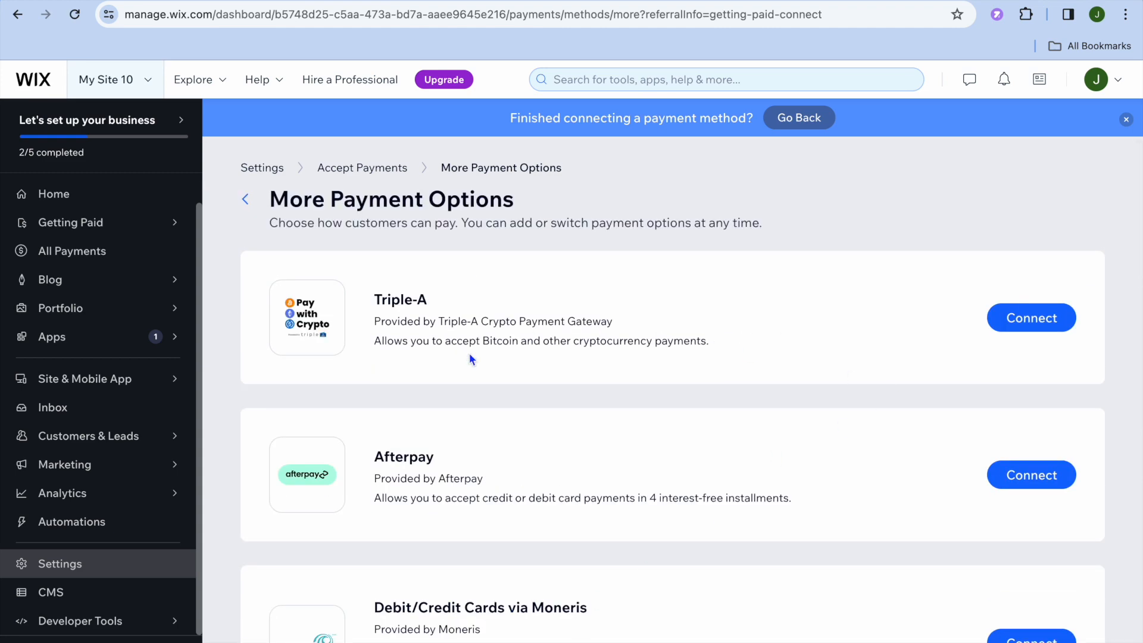
Step: Return to the dashboard home, open the Premium plan upgrade page and compare the Website Plans' prices and features
{"action": "left_click_drag", "start_coordinate": [201, 237], "coordinate": [205, 182]}
{"action": "left_click", "coordinate": [123, 228]}
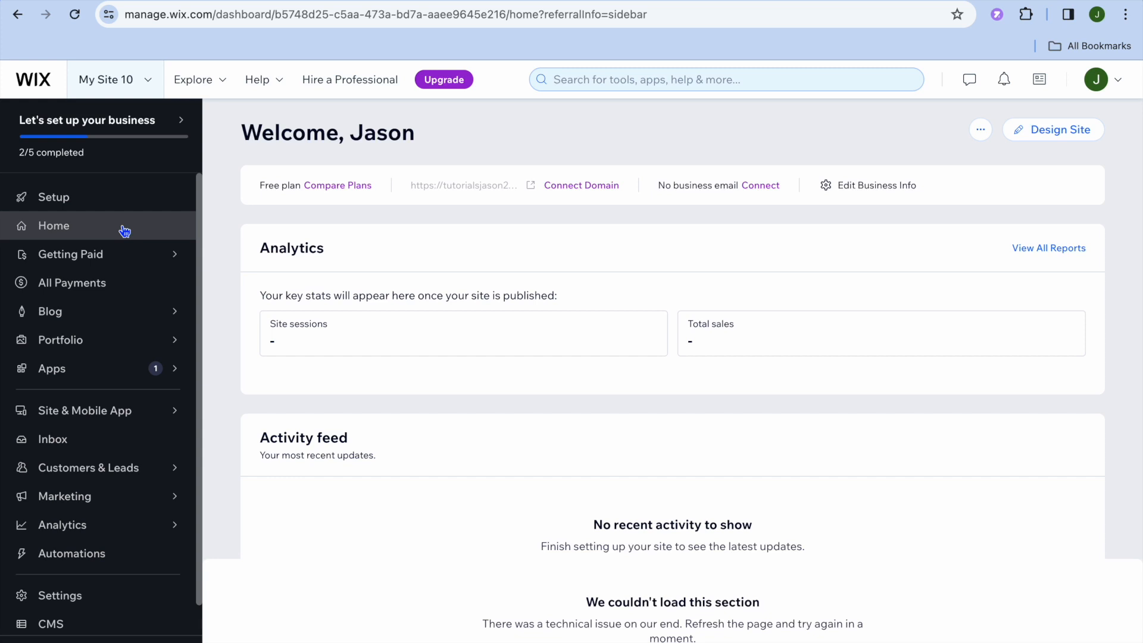
{"action": "left_click", "coordinate": [447, 83]}
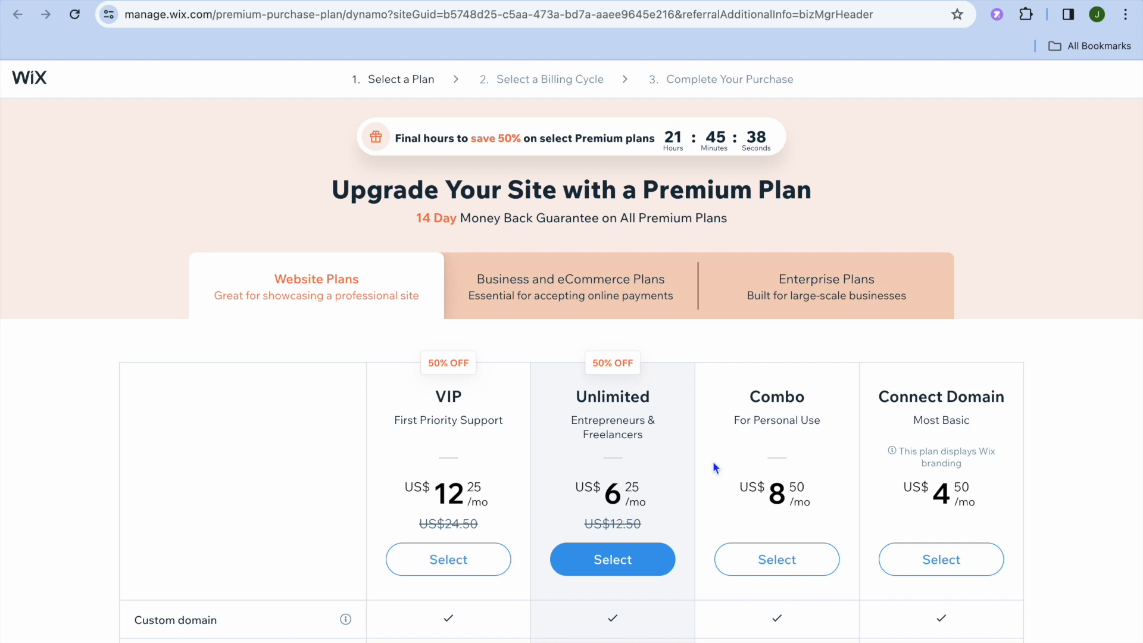
{"action": "scroll", "coordinate": [743, 462], "scroll_direction": "down", "scroll_amount": 3}
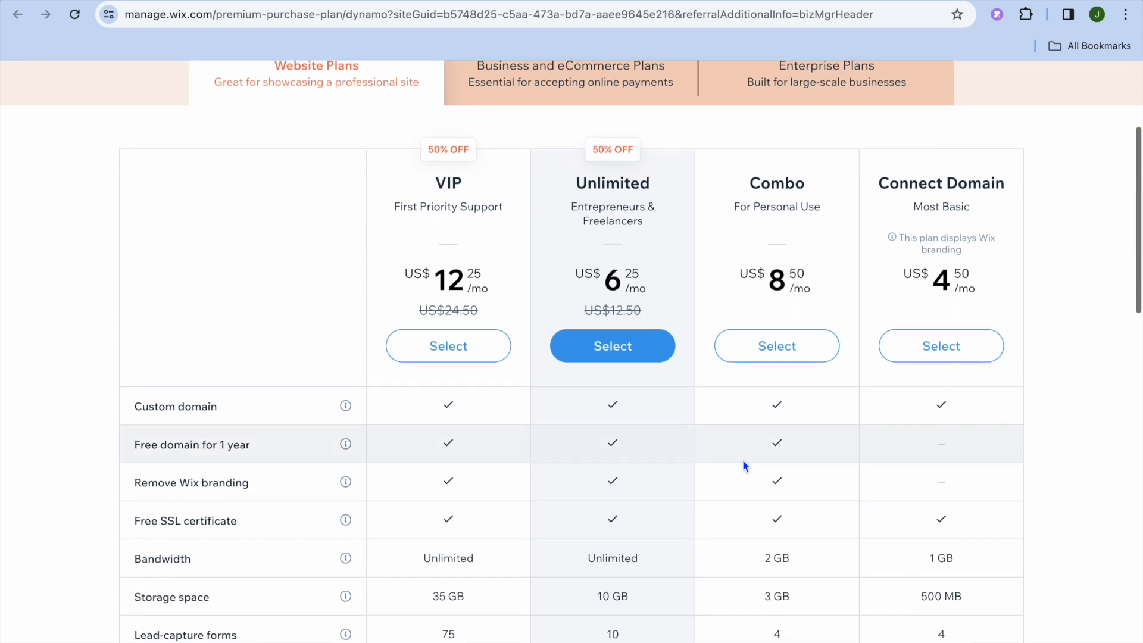